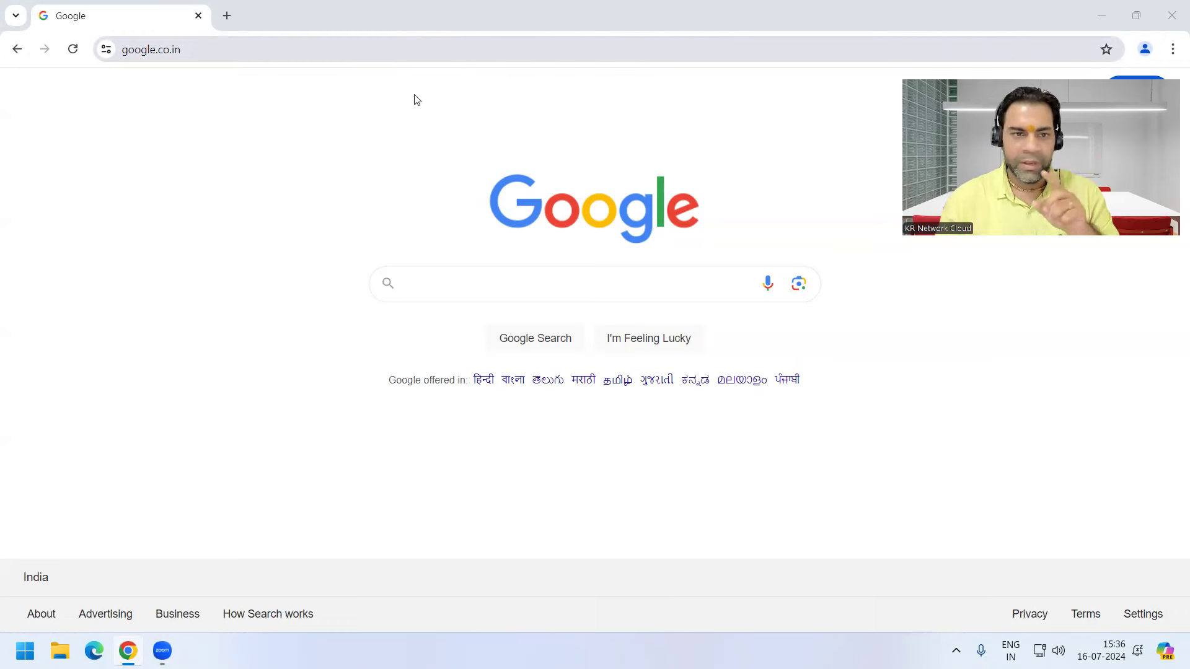
Step: Search Google for 'redhat login ID', then open a new blank tab
left_click(418, 281)
type("www")
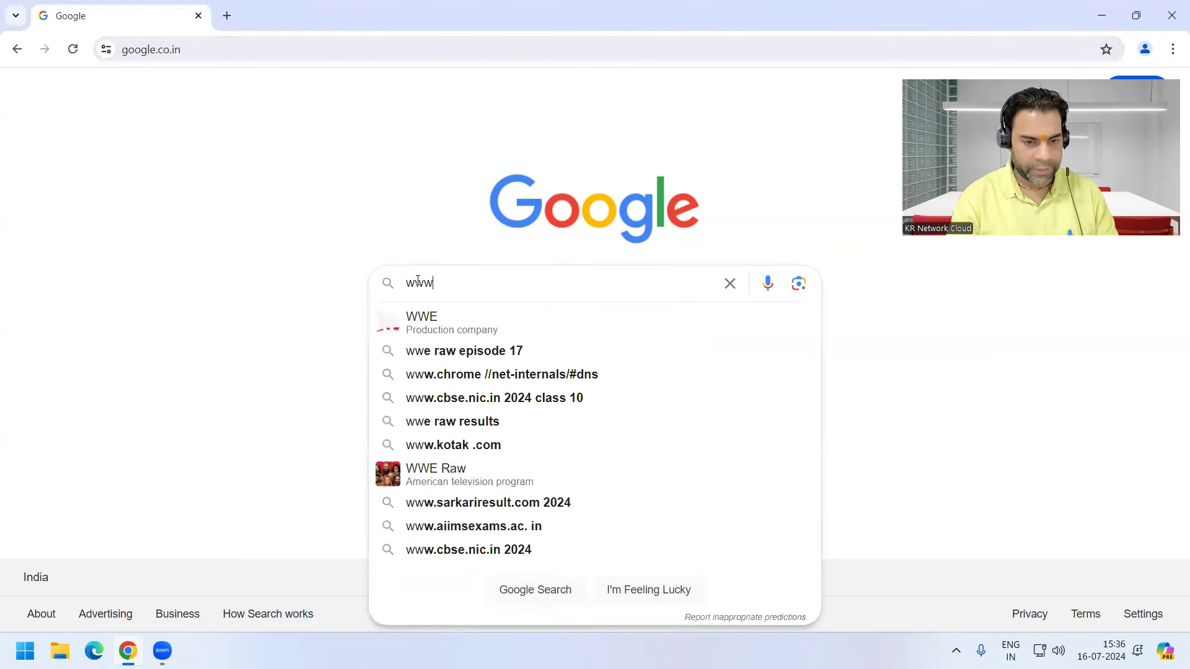
type(".")
key("BackSpace")
key("BackSpace")
key("BackSpace")
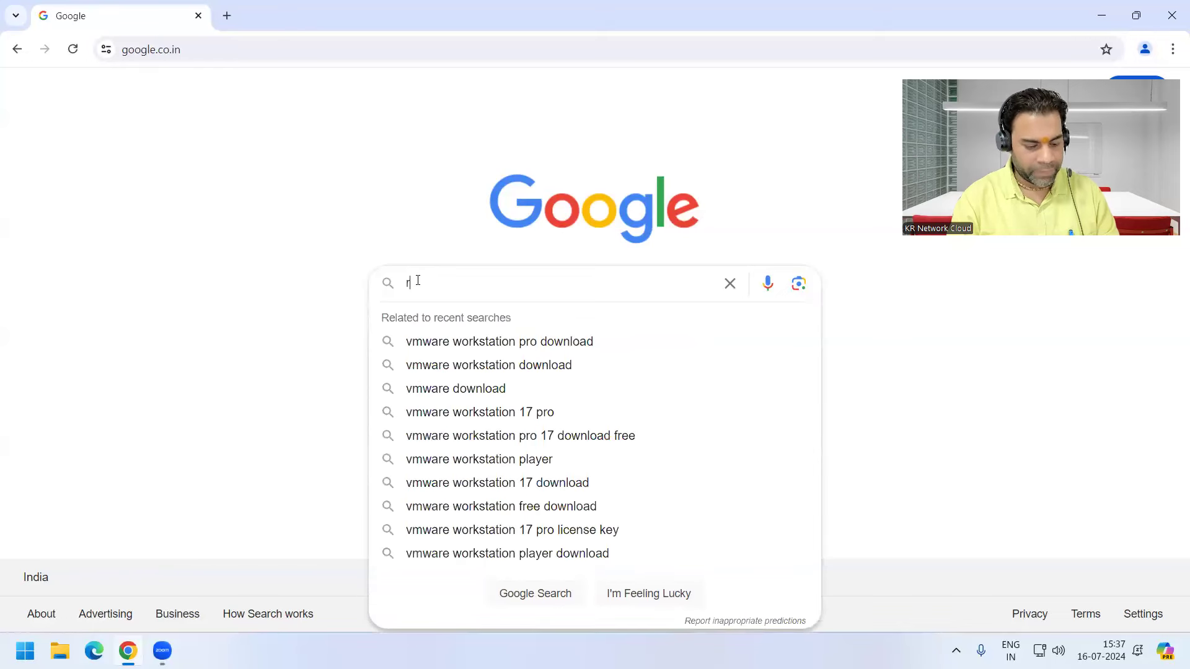
type("edhat login ID")
key("Return")
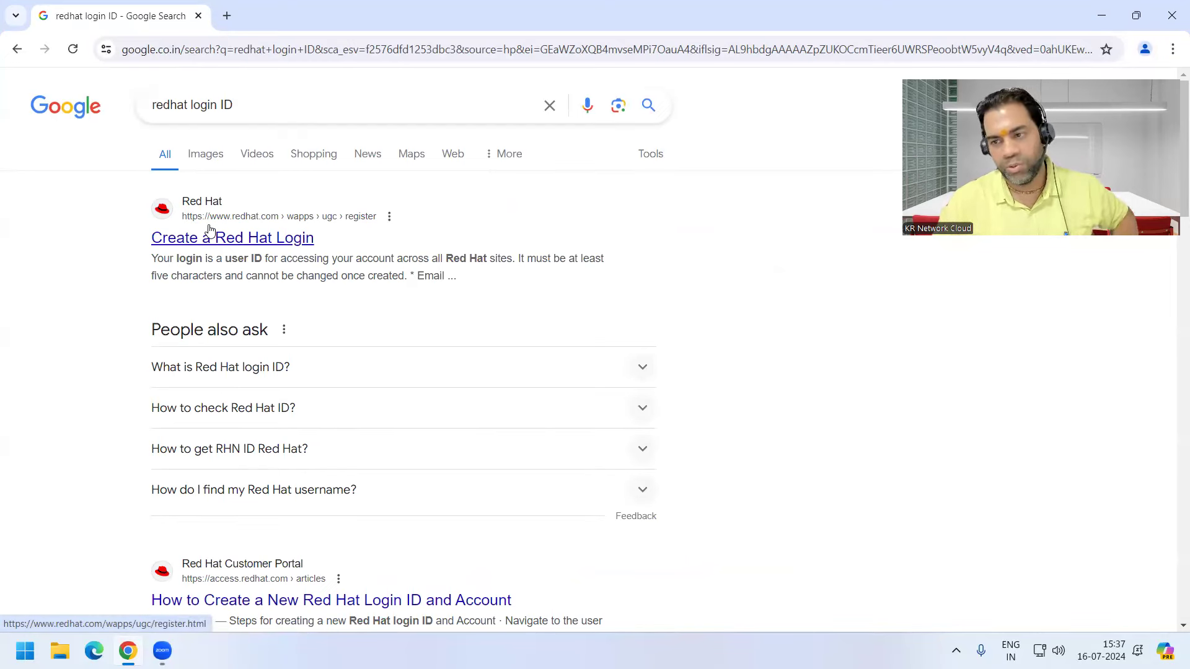
left_click(228, 18)
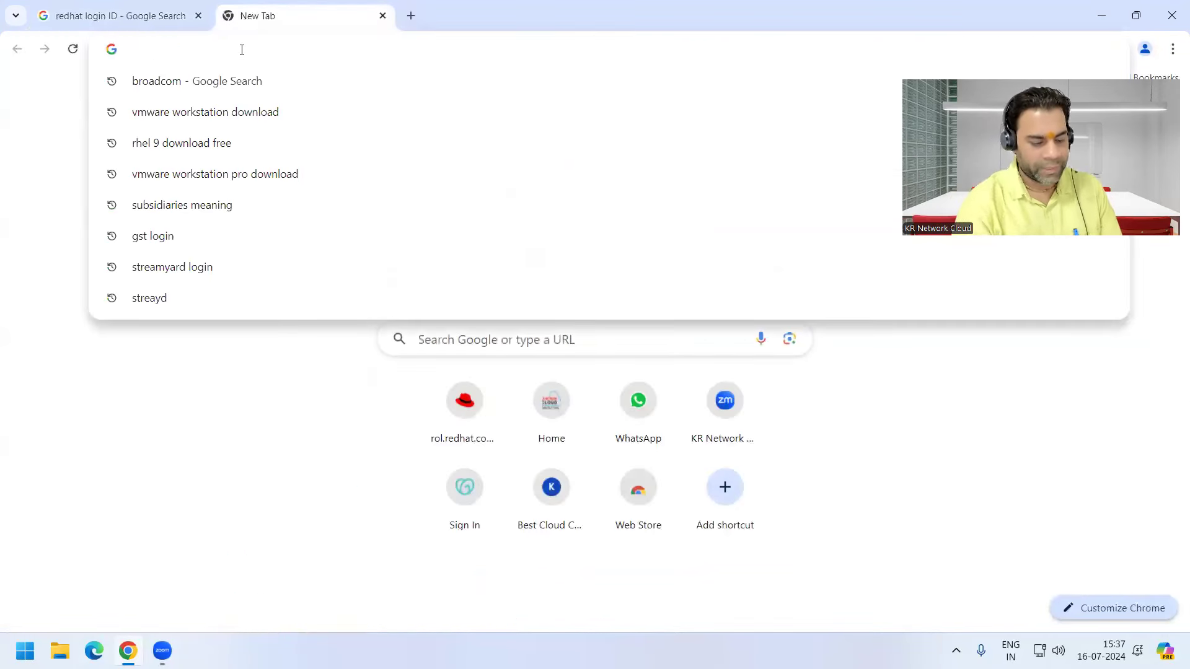
Step: Search 'redhat iso download', open the Download Red Hat Enterprise Linux result, then close that tab
type("redhat ")
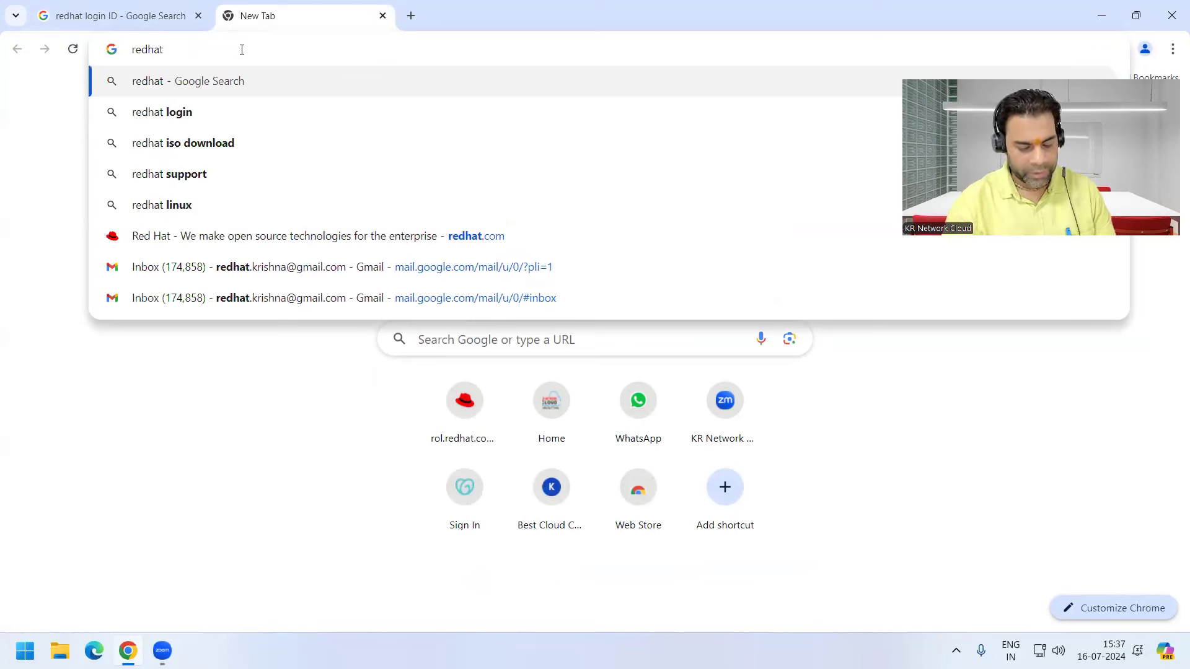
type("iso do")
key("Return")
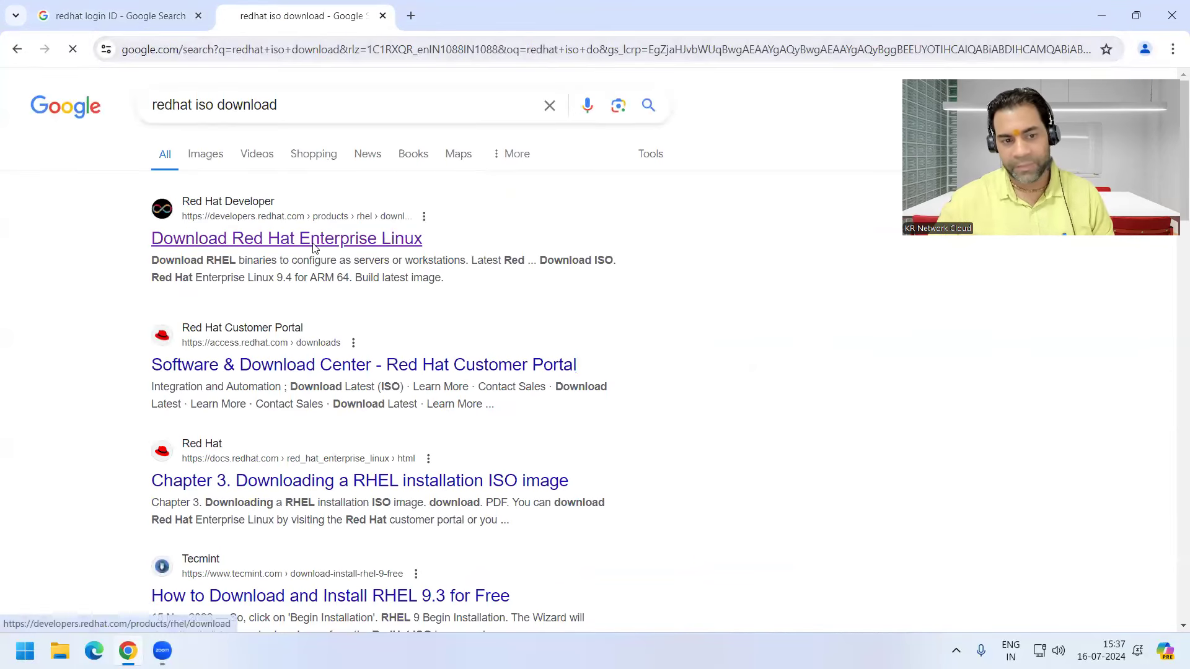
left_click(311, 243)
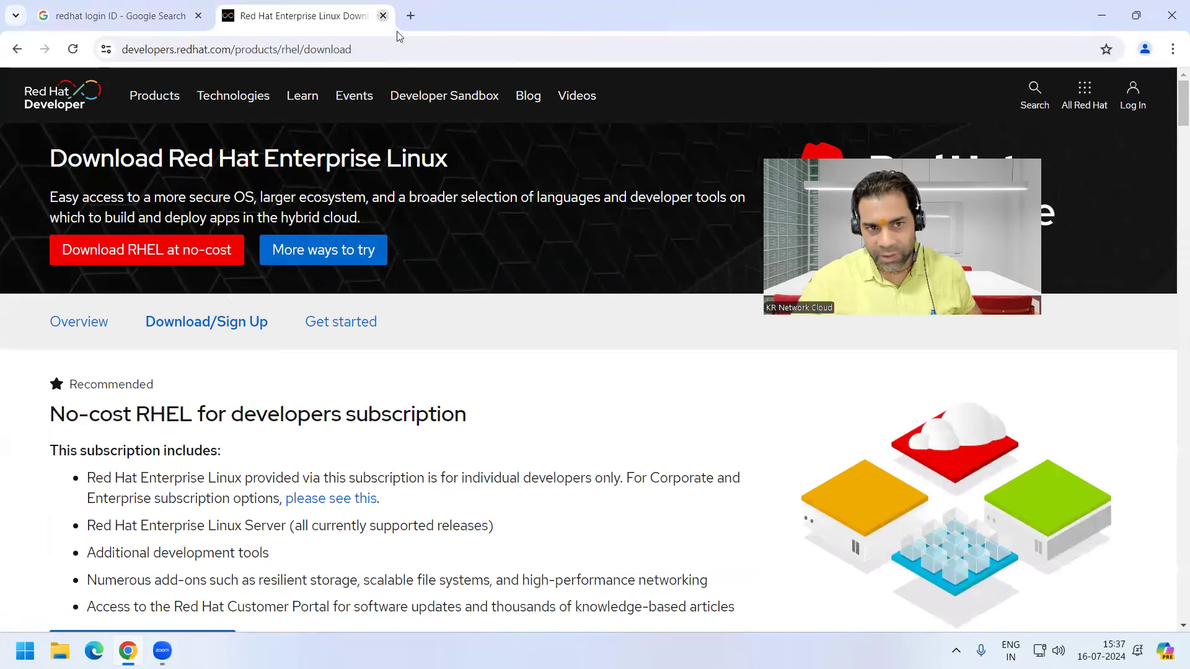
left_click(382, 15)
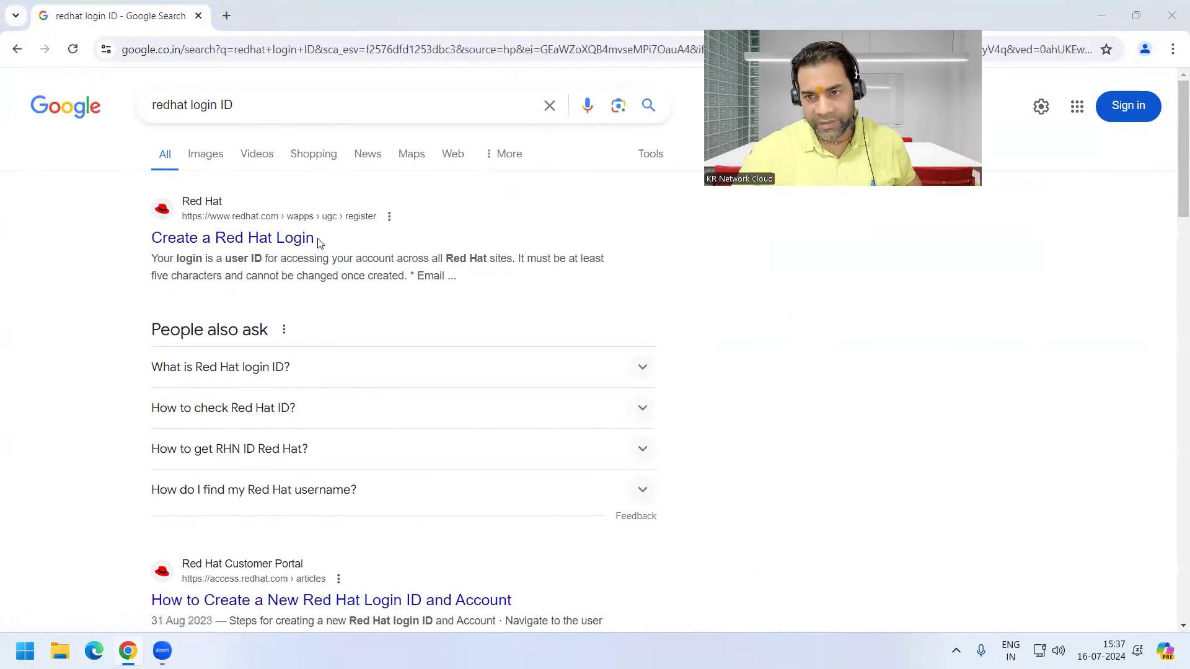
Step: Open the Create a Red Hat Login form and scroll through its fields to SUBMIT and back up
left_click(258, 237)
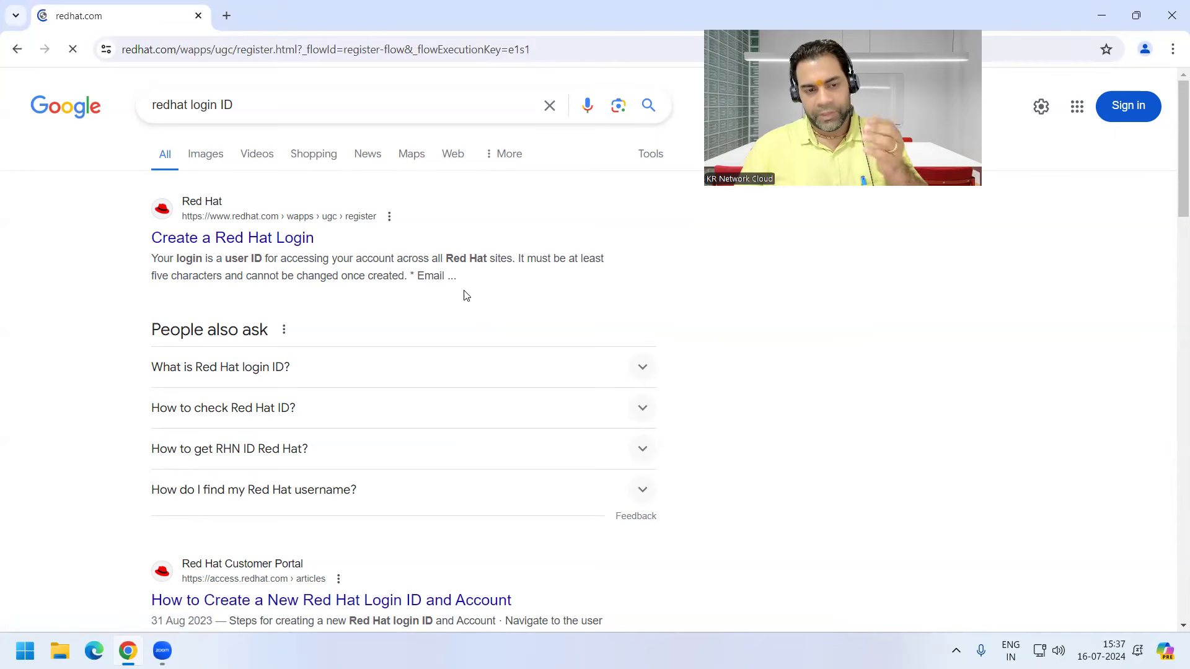
scroll(396, 341, "down", 1)
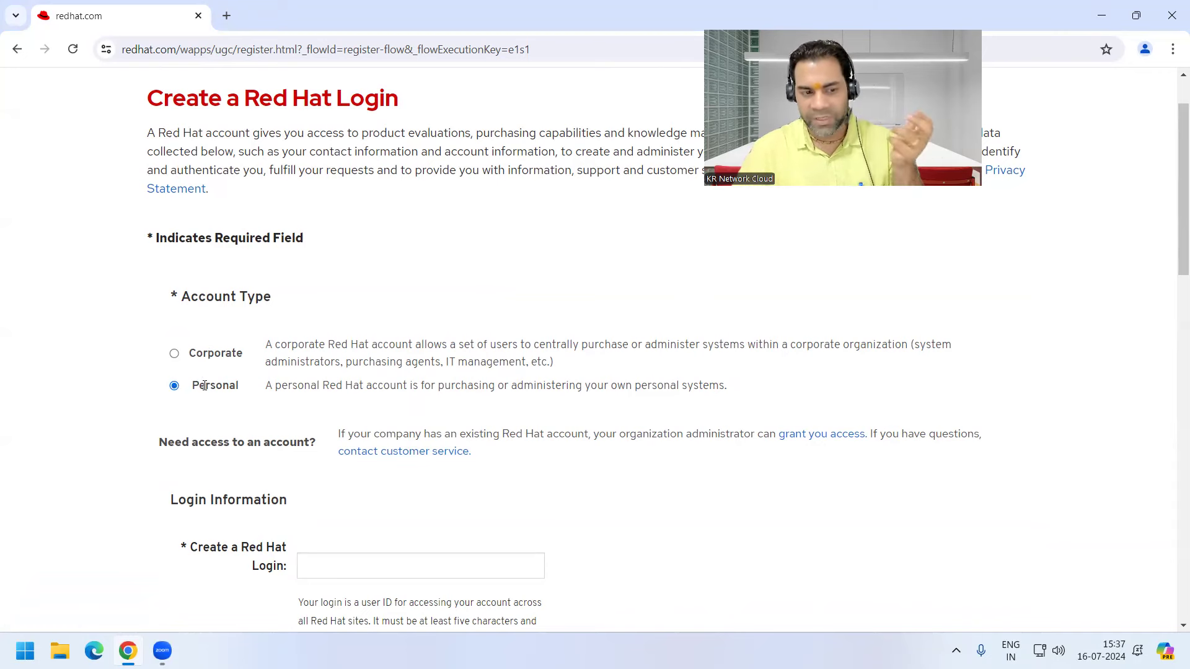
scroll(223, 391, "down", 3)
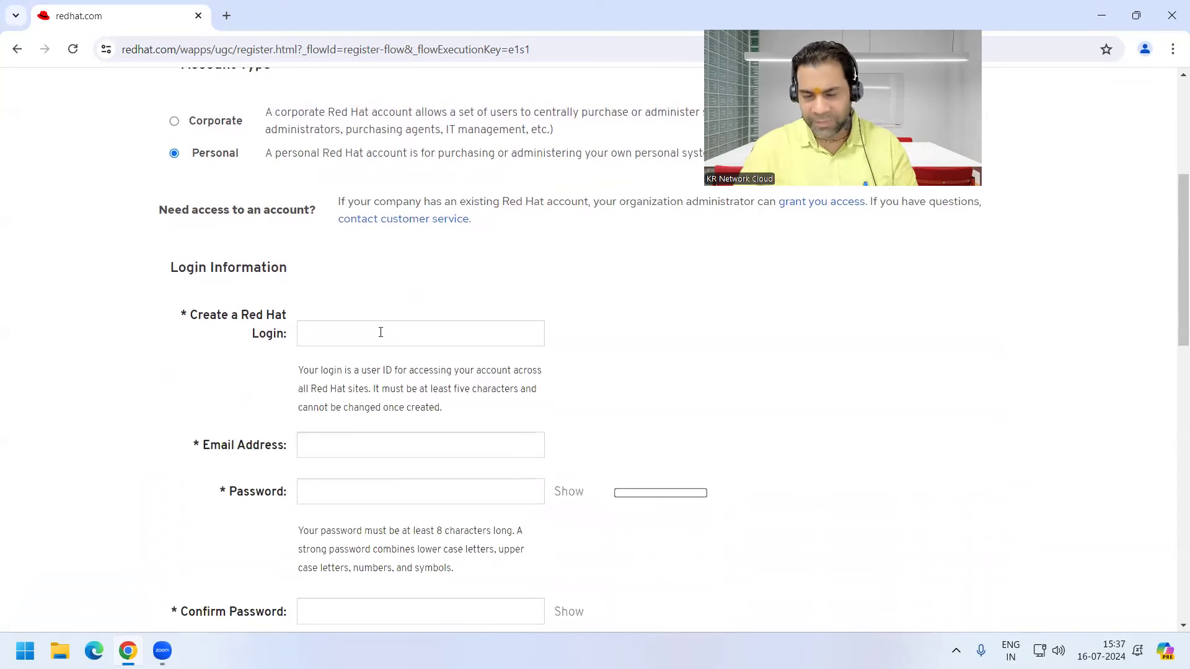
scroll(381, 332, "down", 2)
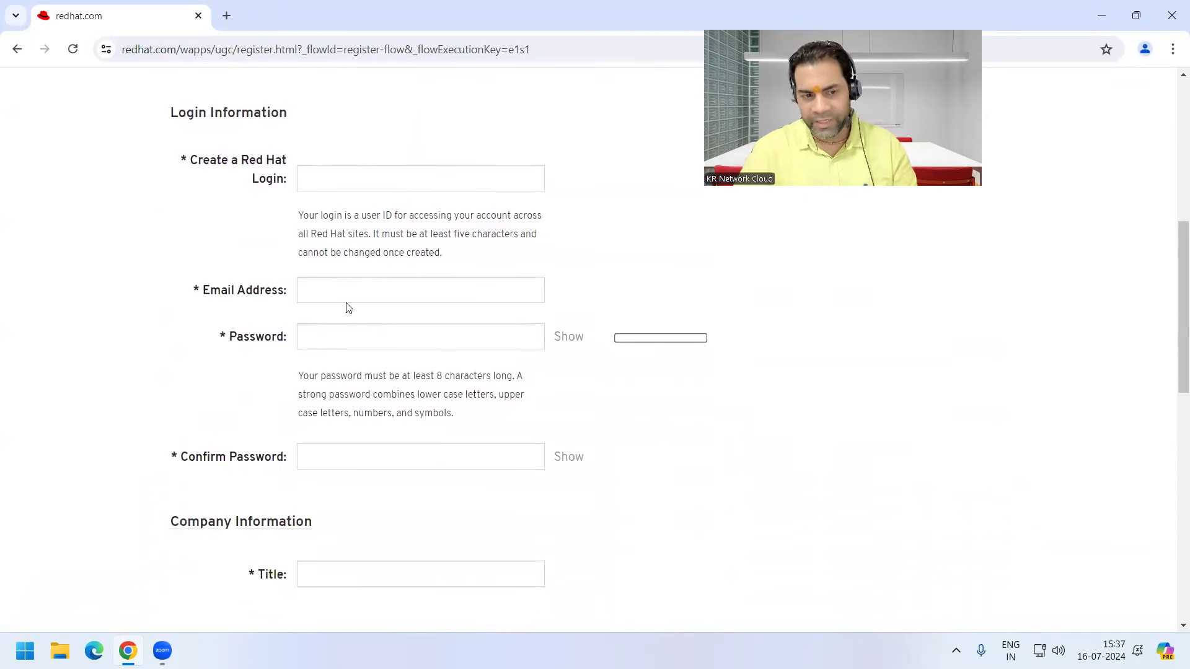
scroll(330, 378, "down", 2)
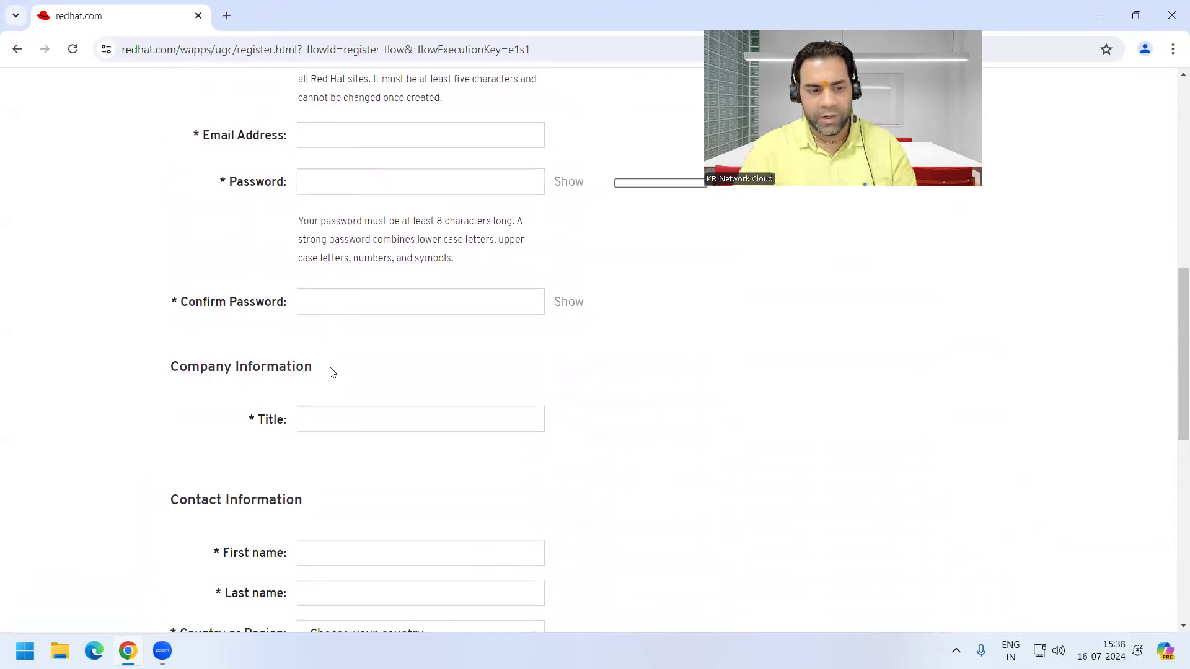
scroll(339, 410, "down", 2)
scroll(340, 401, "down", 2)
scroll(340, 406, "down", 1)
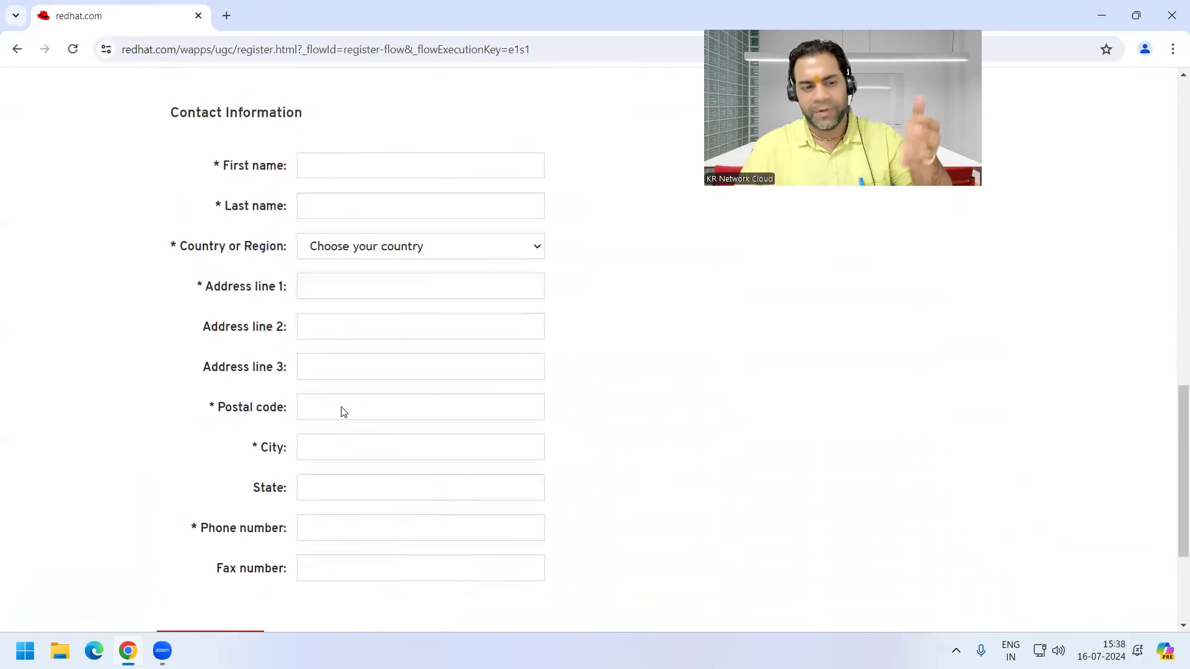
scroll(342, 409, "down", 2)
scroll(344, 412, "down", 1)
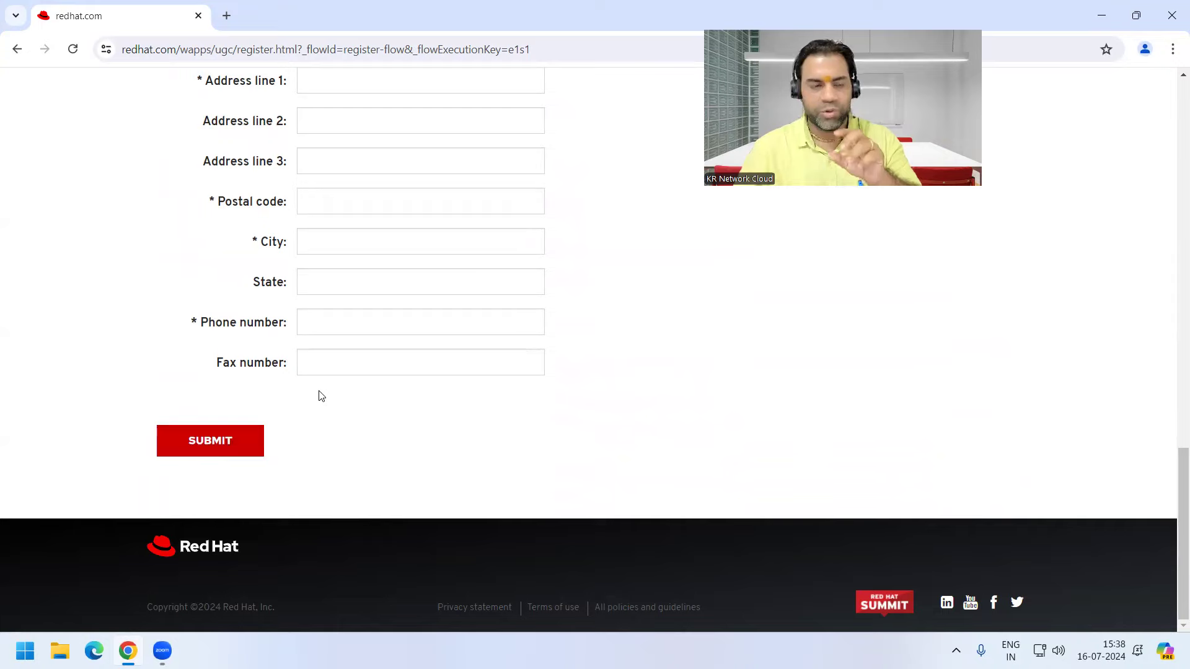
scroll(421, 350, "up", 6)
scroll(422, 350, "up", 8)
scroll(424, 354, "up", 4)
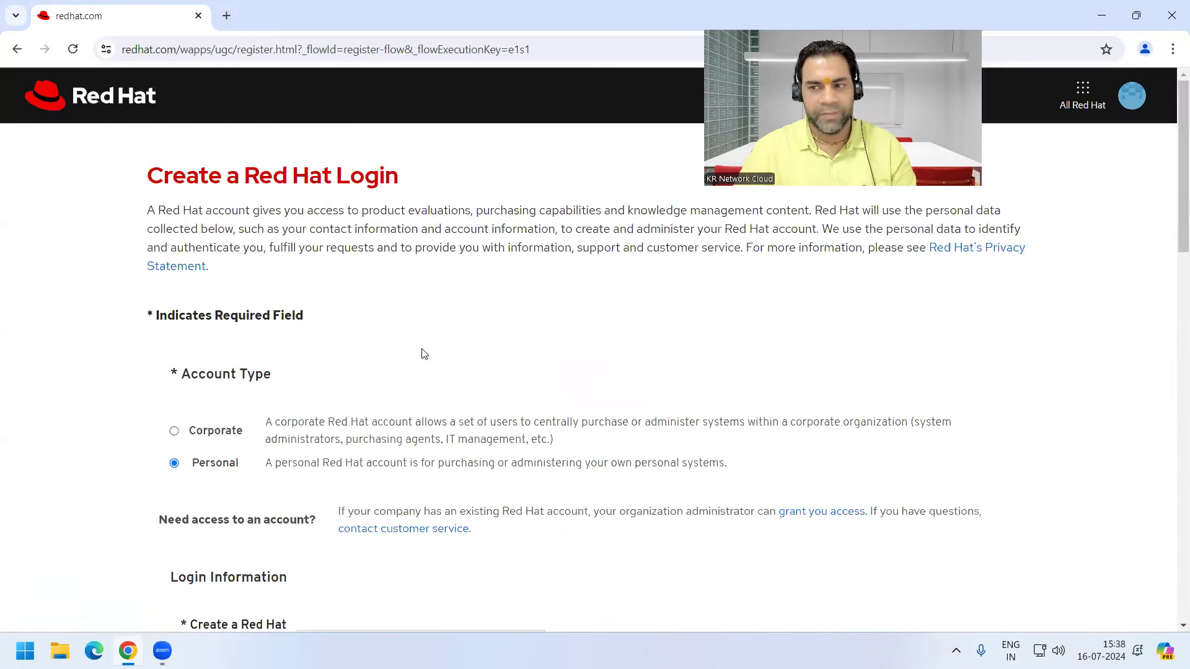
Step: Log out of the Red Hat account and pick the saved email at the login prompt
left_click(1132, 99)
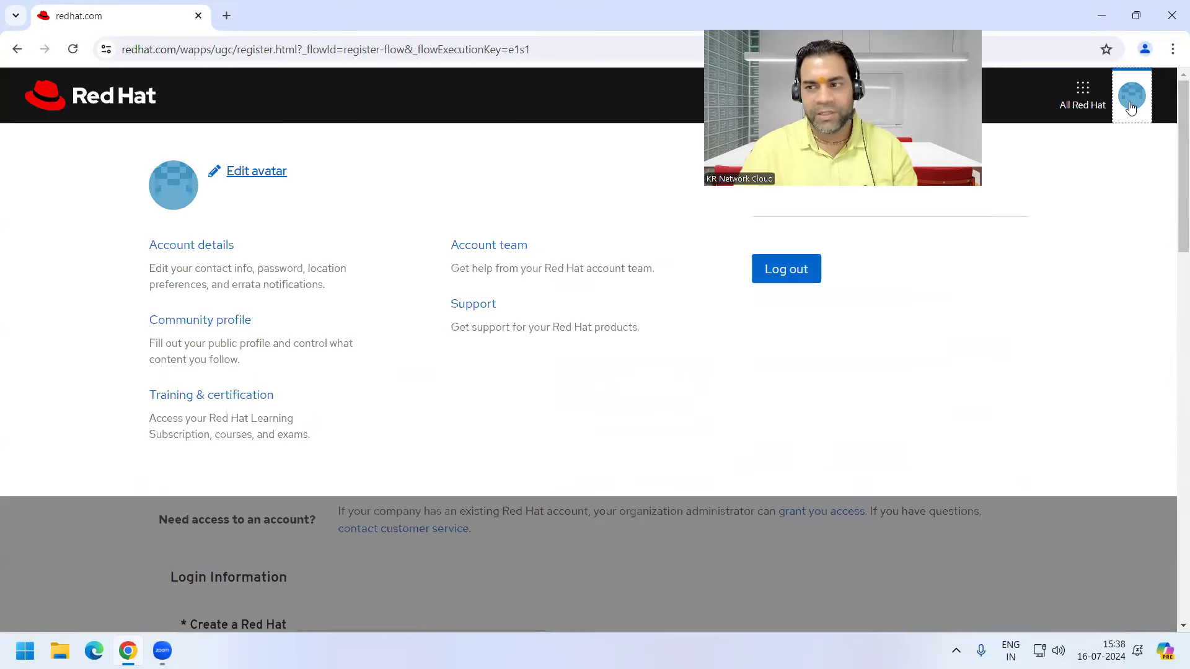
left_click(782, 269)
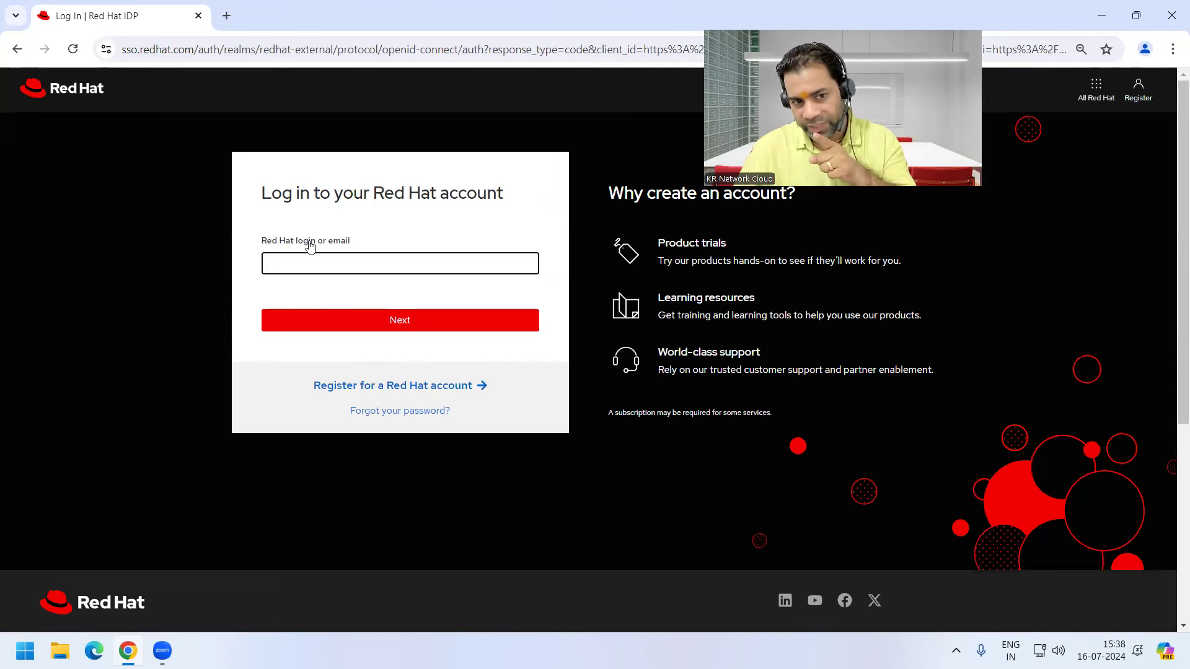
left_click(314, 264)
type("li")
key("Down")
key("Return")
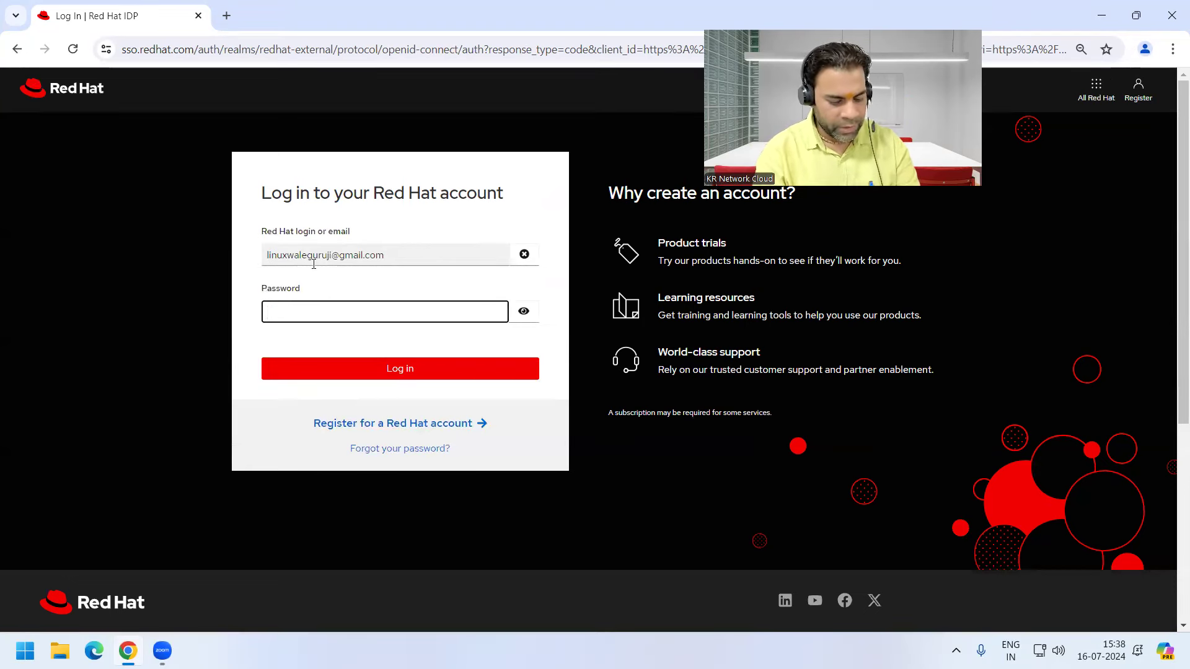
Step: Submit the account password to sign in, then open a new blank tab
type("*****")
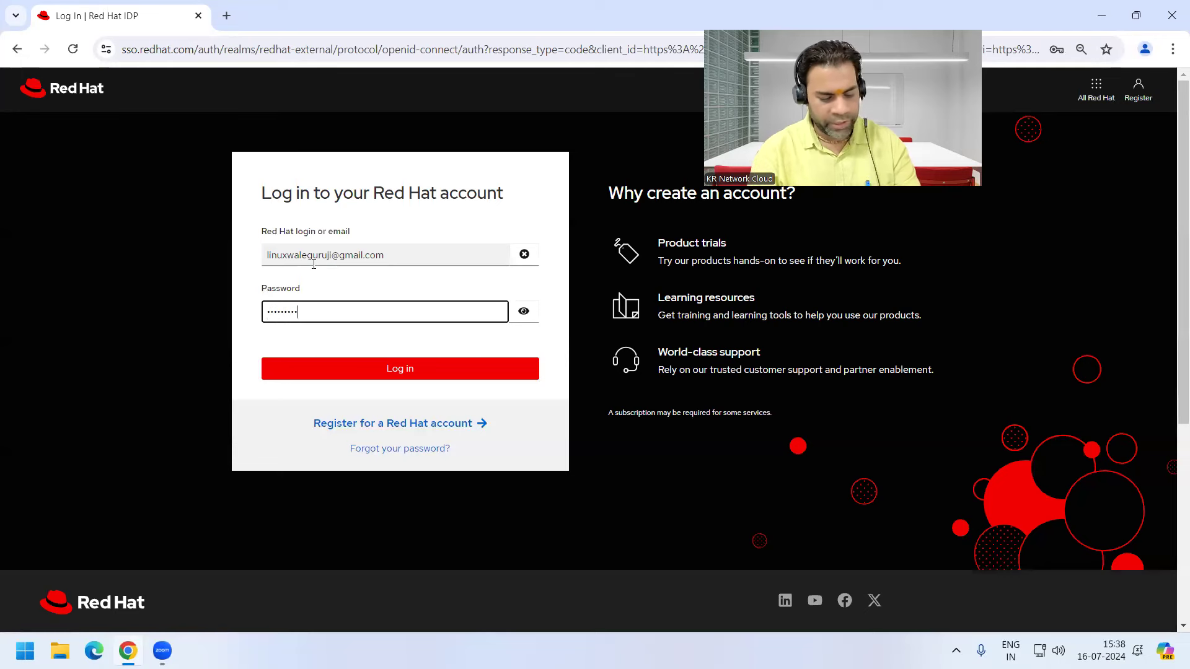
type("*")
key("Return")
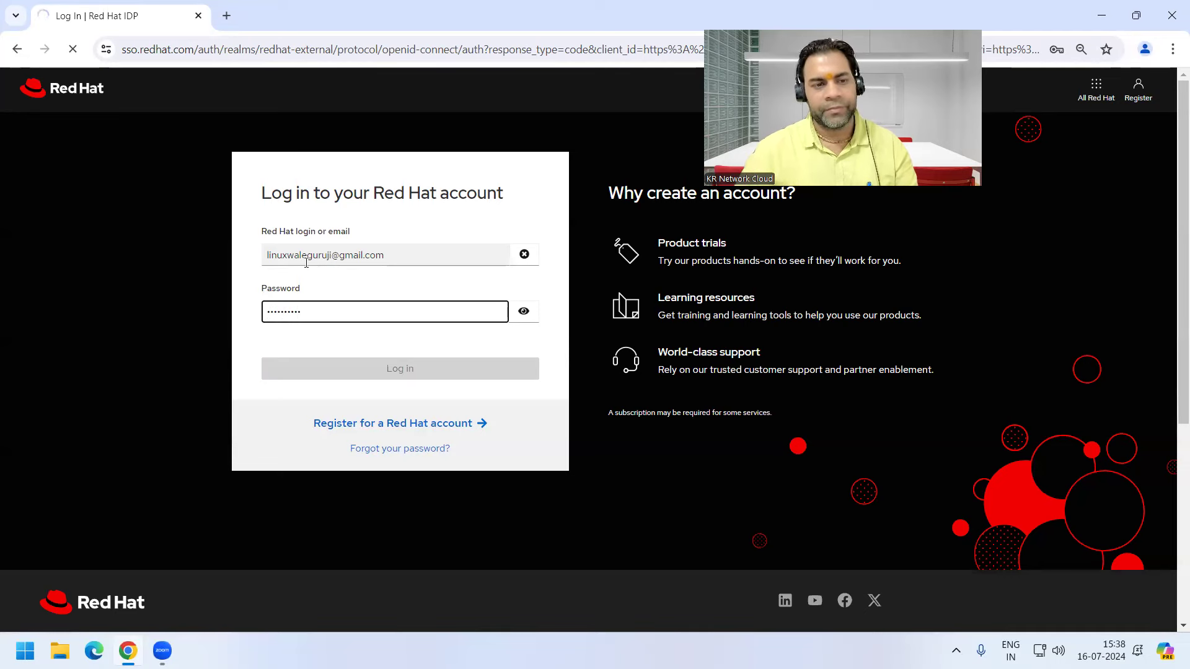
left_click(224, 18)
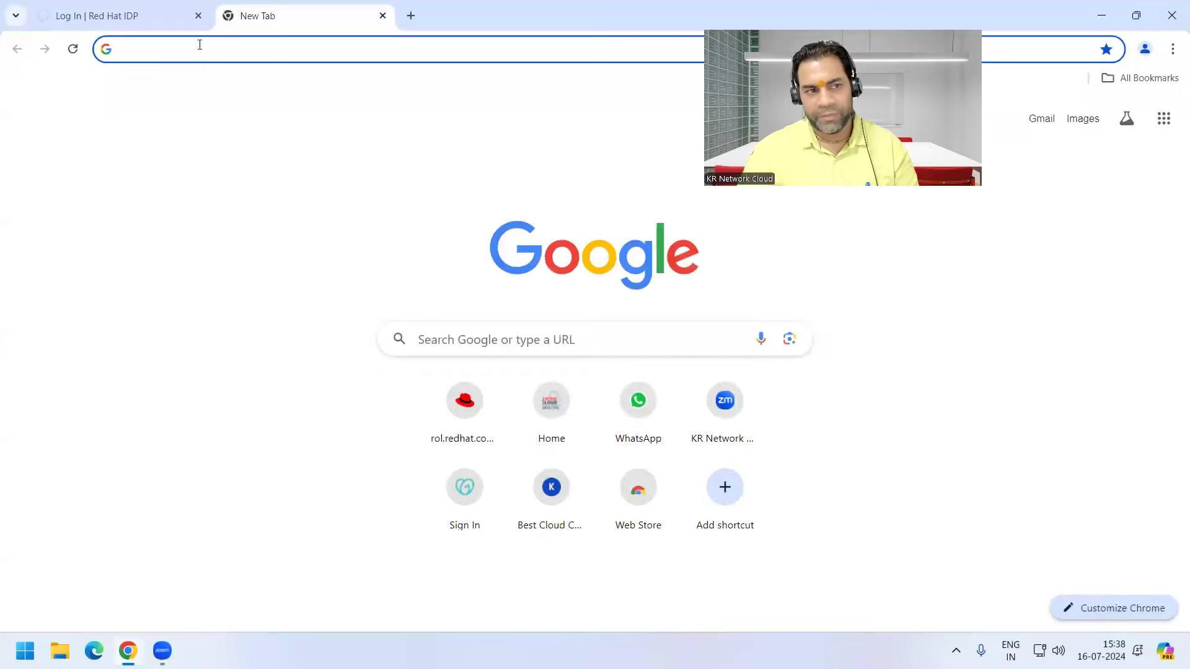
Step: Rerun the 'redhat iso download' search and open the Download Red Hat Enterprise Linux page
left_click(140, 21)
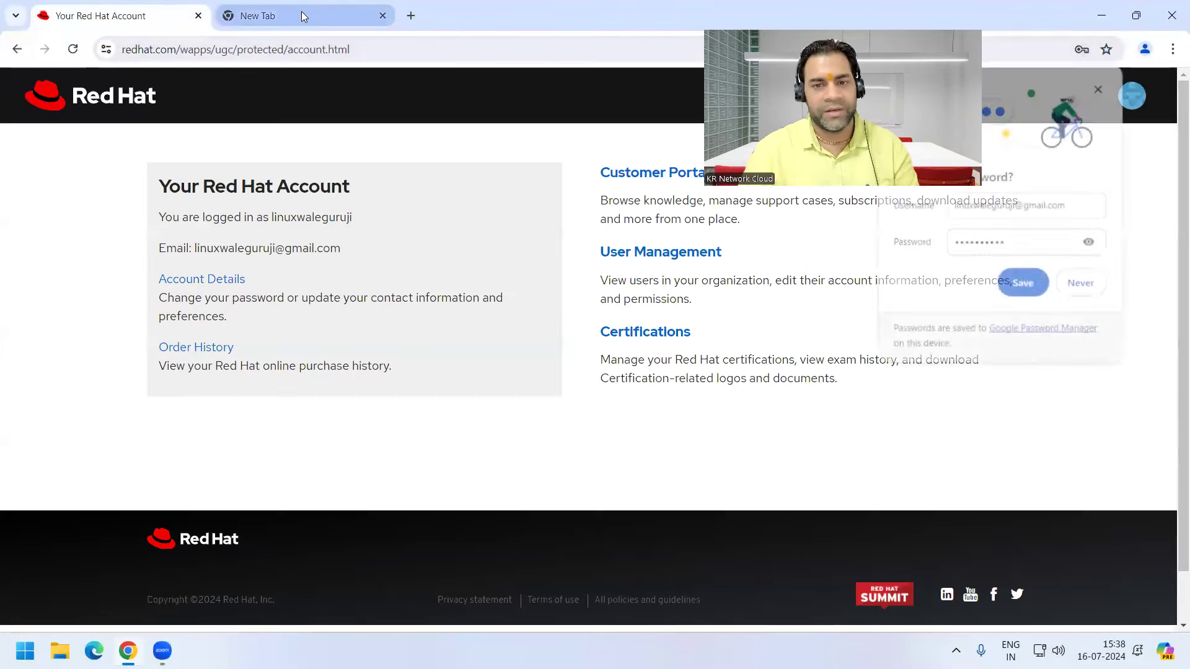
left_click(302, 14)
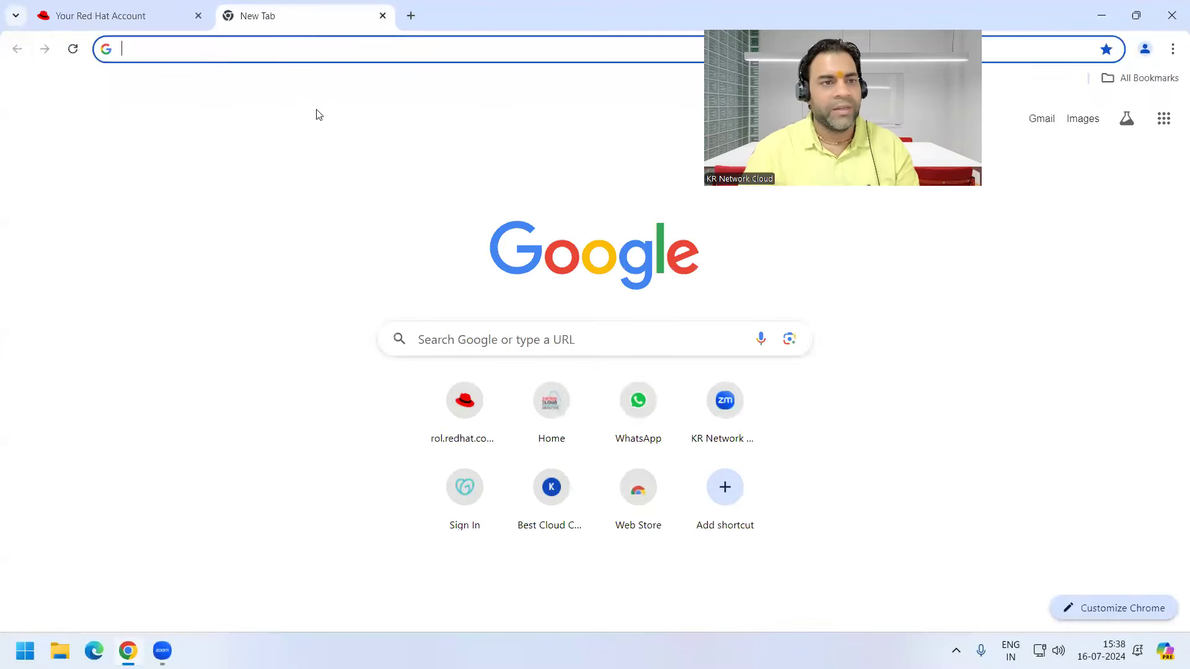
left_click(298, 49)
key("Down")
key("Return")
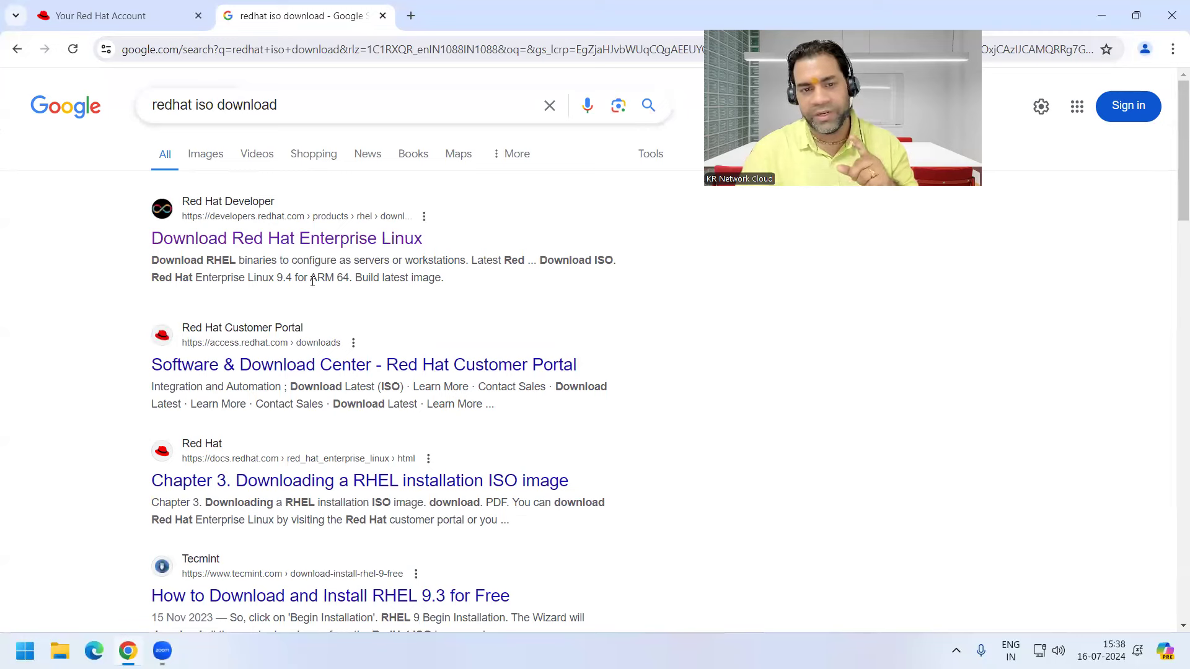
left_click(293, 241)
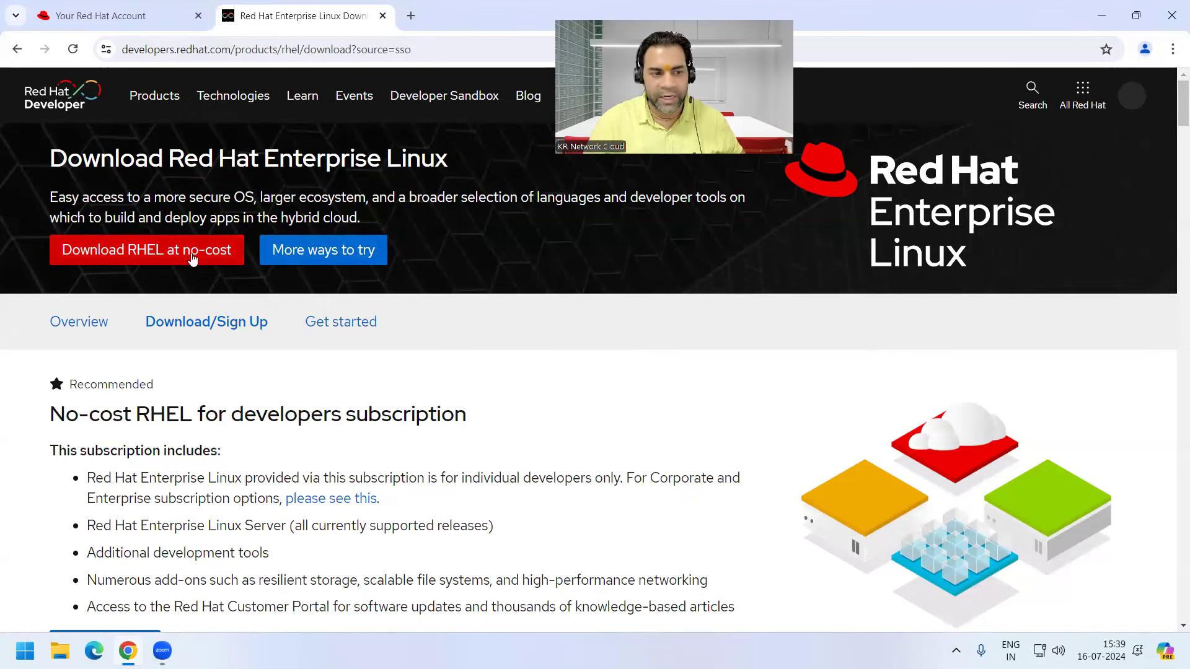
Step: Scroll to the ISO card and highlight the 'Latest Red Hat Enterprise Linux version - 9.4' line
scroll(541, 404, "down", 4)
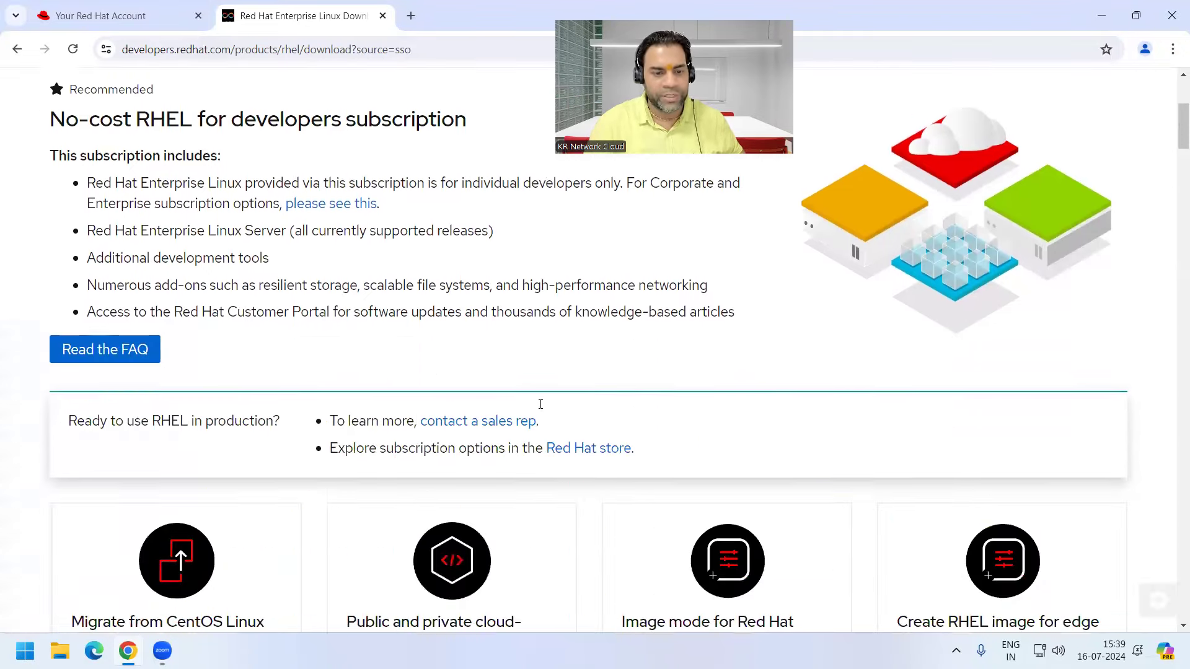
scroll(540, 404, "down", 5)
scroll(530, 407, "down", 8)
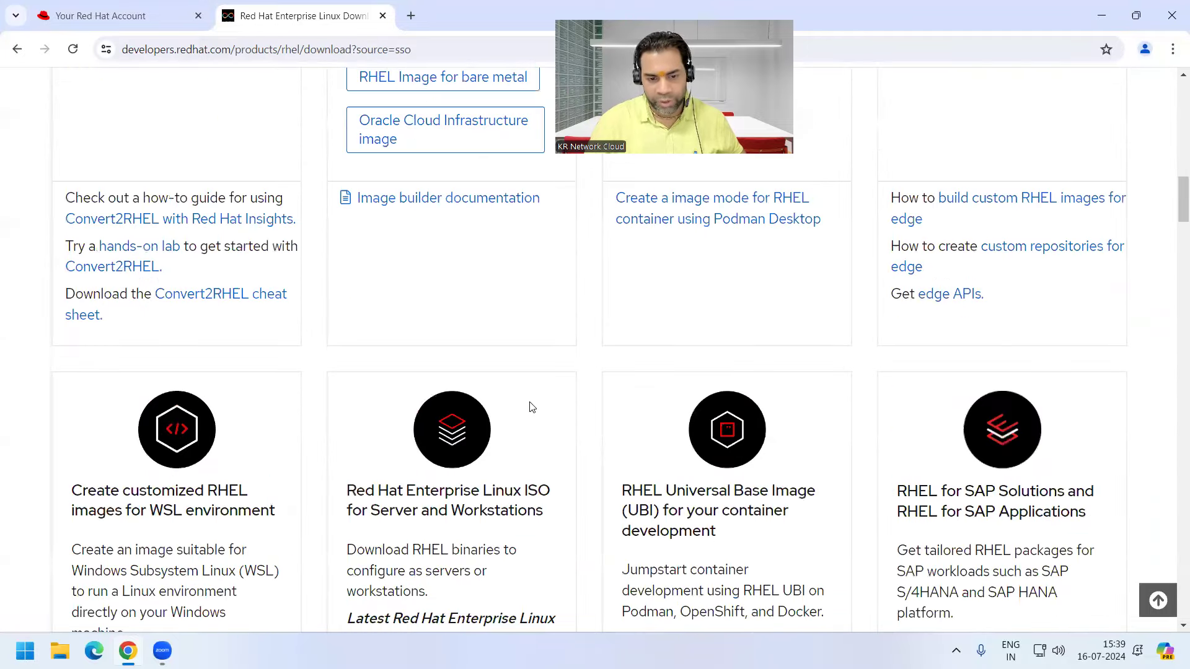
scroll(530, 406, "down", 4)
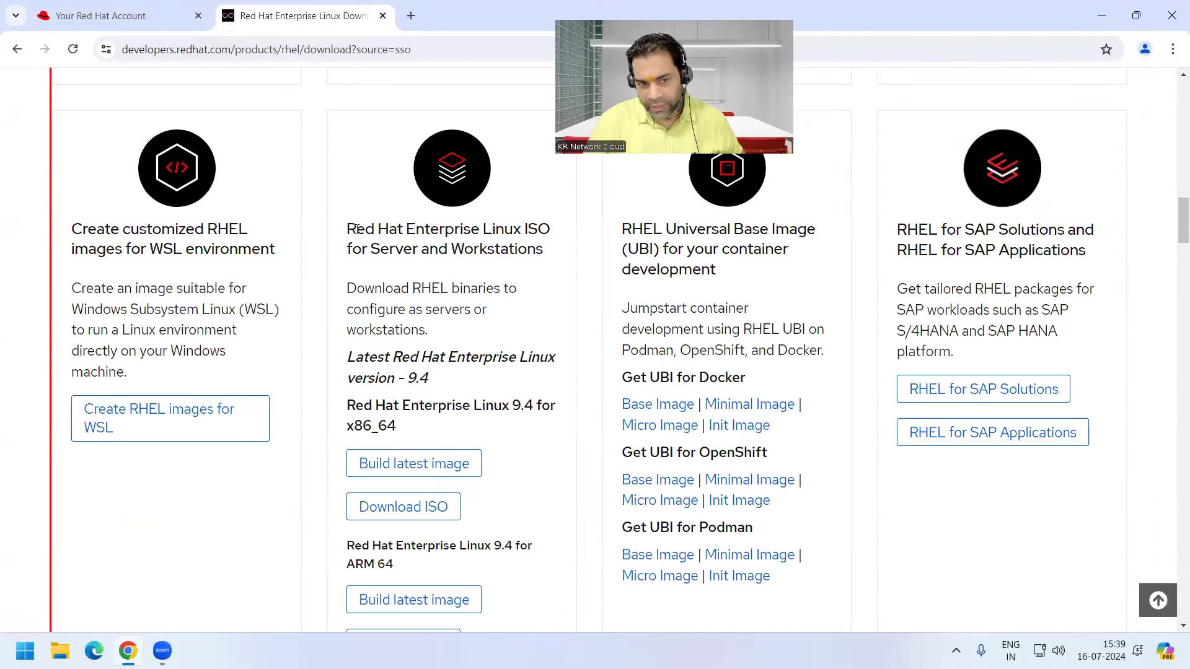
left_click_drag(358, 230, 544, 229)
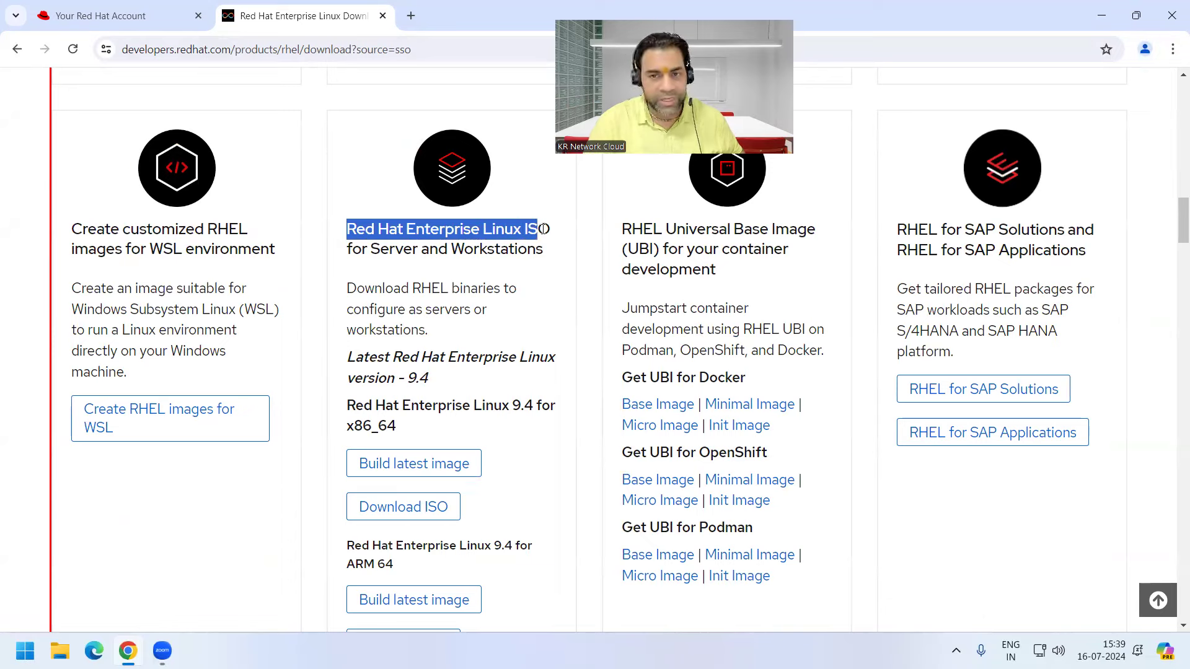
left_click(560, 324)
scroll(560, 325, "down", 1)
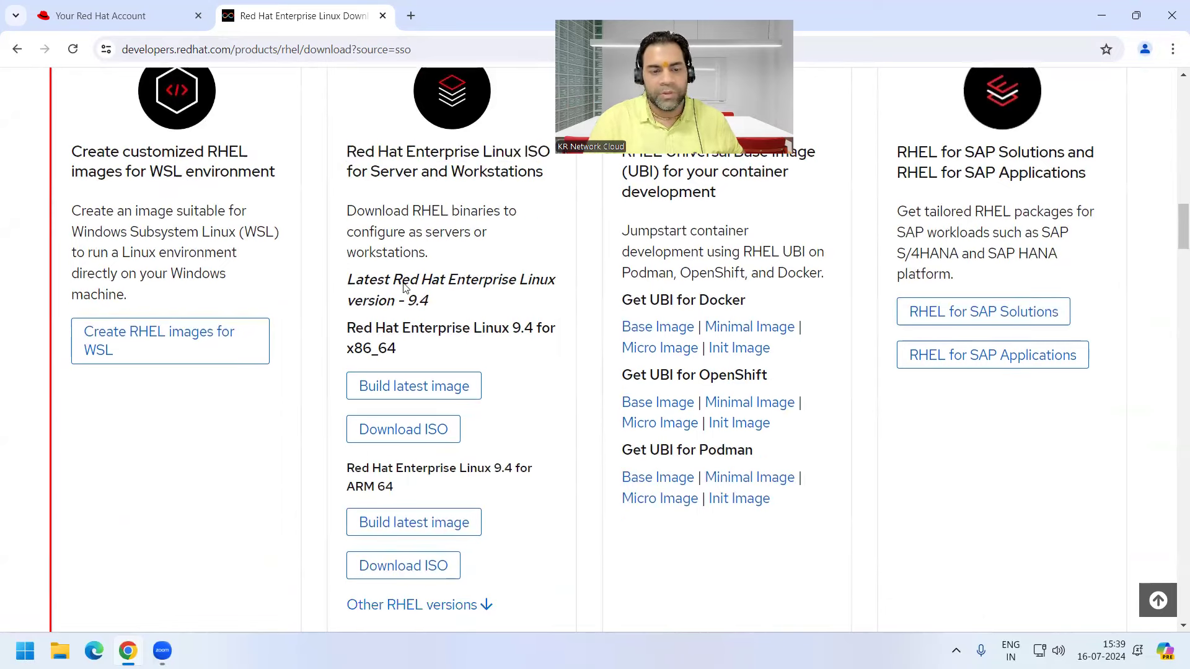
left_click_drag(428, 302, 349, 280)
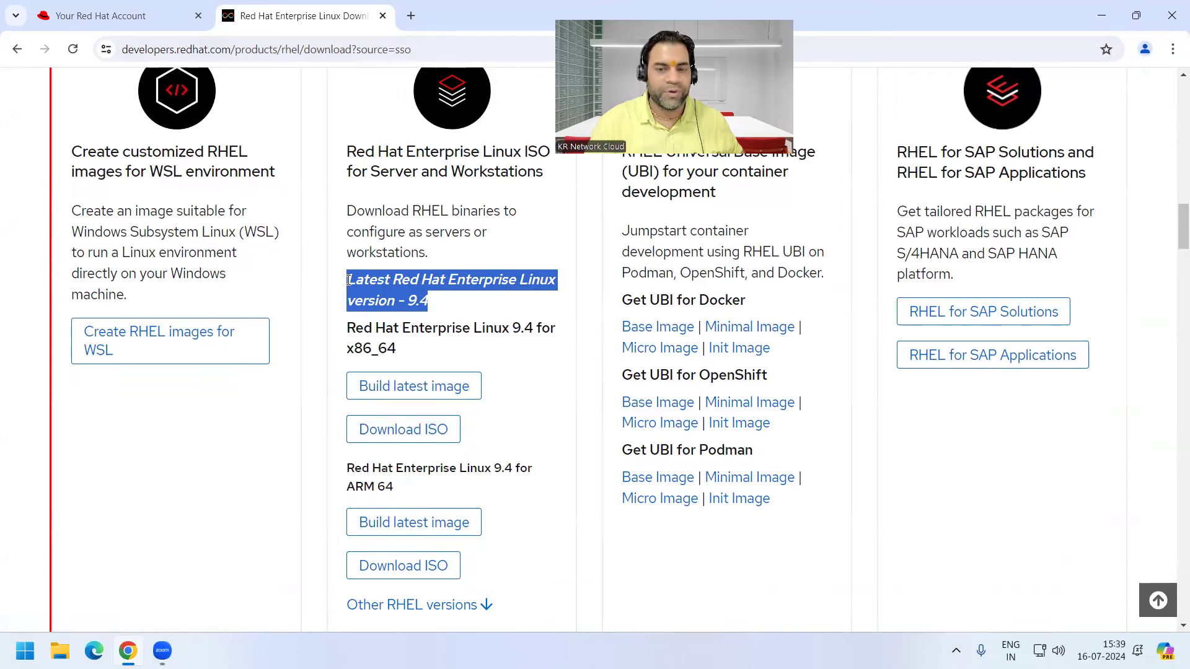
scroll(483, 316, "down", 1)
scroll(484, 316, "down", 2)
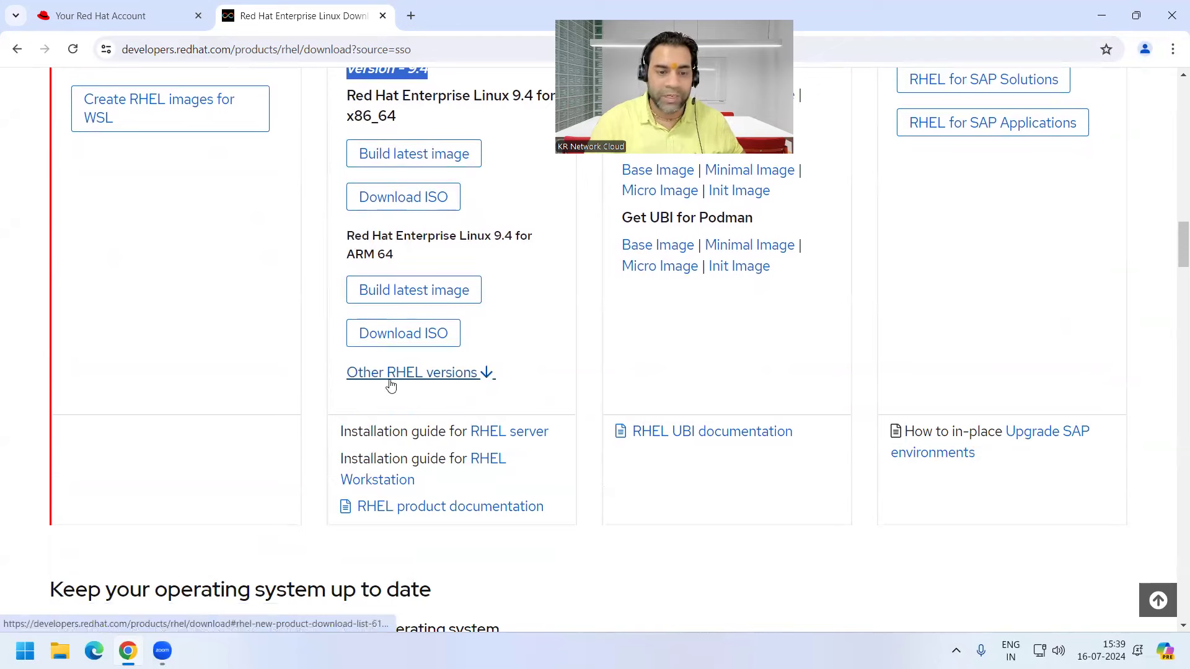
Step: Jump to the All Downloads list of other RHEL versions and highlight the 8.10 release
left_click(485, 375)
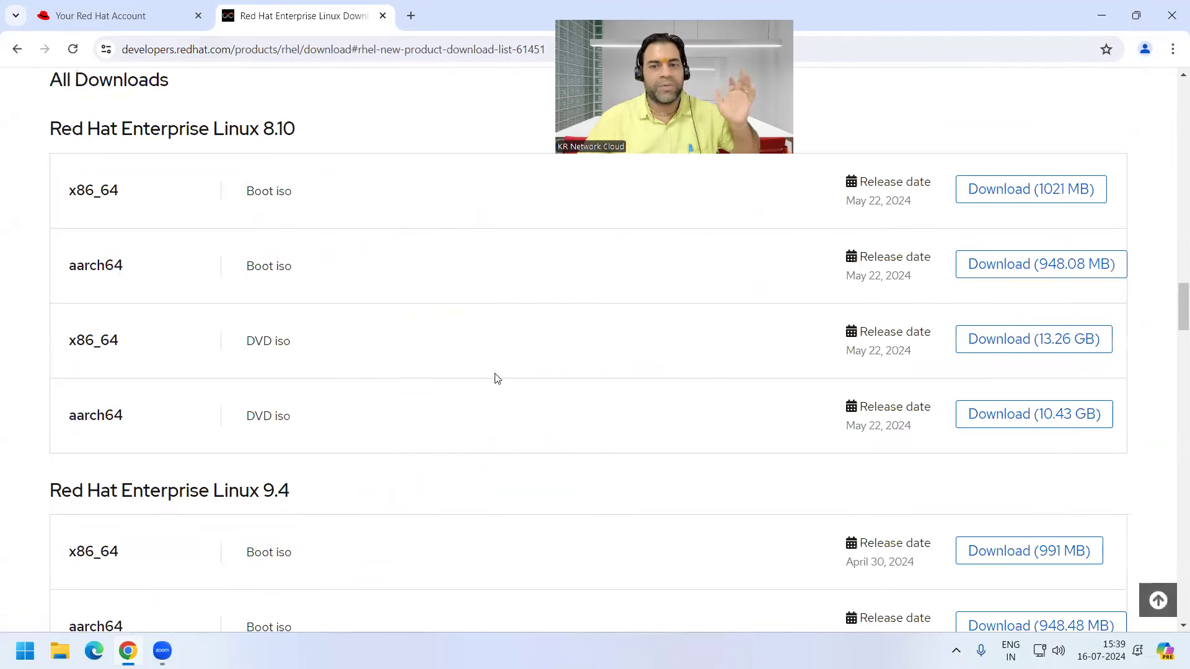
scroll(271, 226, "up", 5)
scroll(291, 322, "down", 3)
left_click_drag(265, 284, 299, 283)
left_click(394, 292)
scroll(310, 323, "down", 5)
scroll(194, 374, "down", 3)
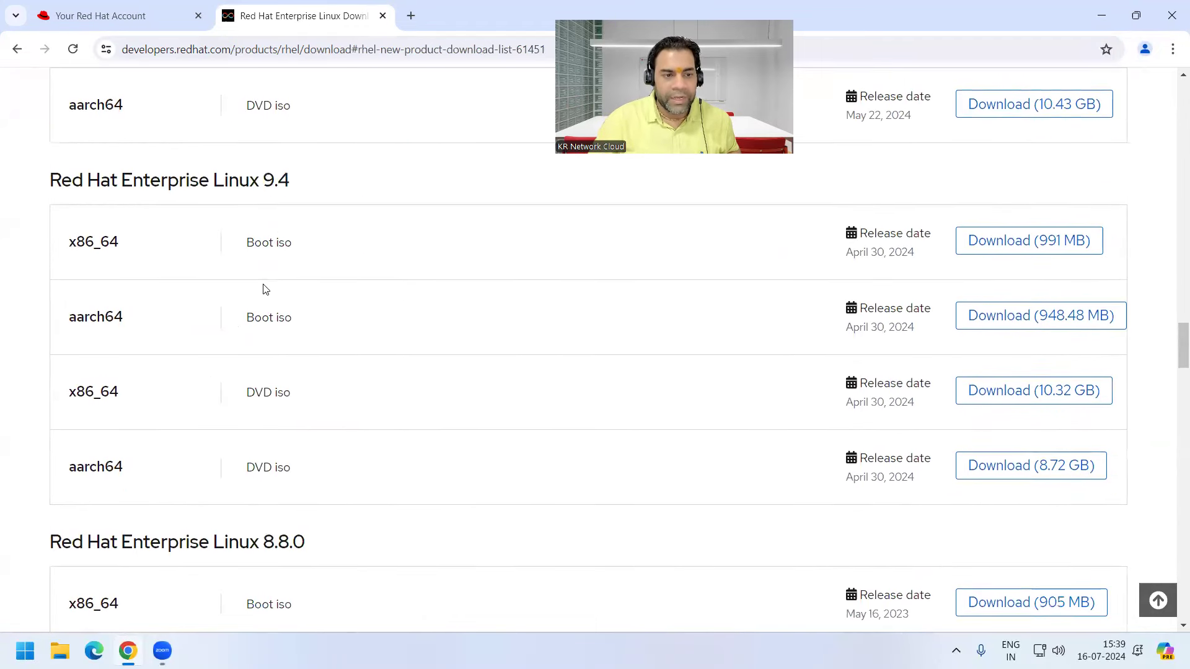
Step: Scroll through the older releases, highlighting version numbers like 8.6.0, down to RHEL 9.0
left_click_drag(256, 180, 291, 180)
scroll(282, 372, "down", 3)
left_click_drag(262, 308, 289, 308)
scroll(248, 361, "down", 1)
scroll(254, 372, "down", 3)
mouse_move(261, 359)
left_mouse_down()
mouse_move(295, 365)
mouse_move(302, 339)
left_mouse_up()
scroll(288, 372, "down", 5)
scroll(304, 344, "down", 3)
scroll(303, 344, "down", 2)
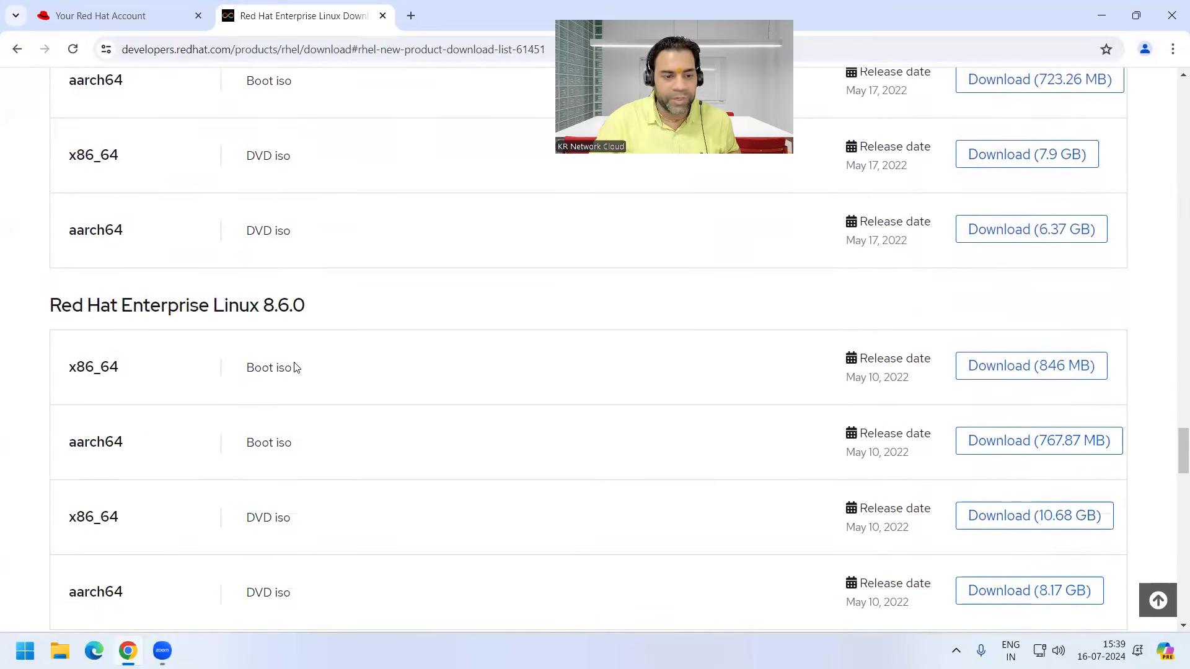
left_click_drag(265, 233, 344, 236)
scroll(346, 238, "up", 3)
scroll(415, 260, "up", 2)
left_click_drag(265, 259, 301, 266)
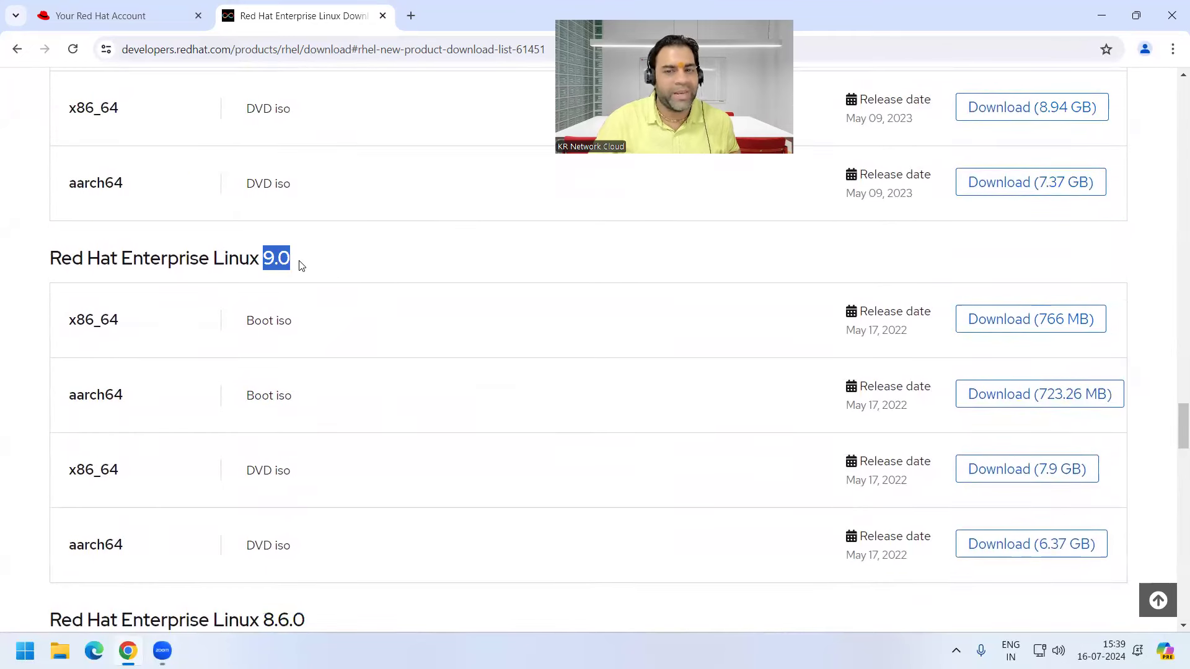
scroll(155, 409, "down", 3)
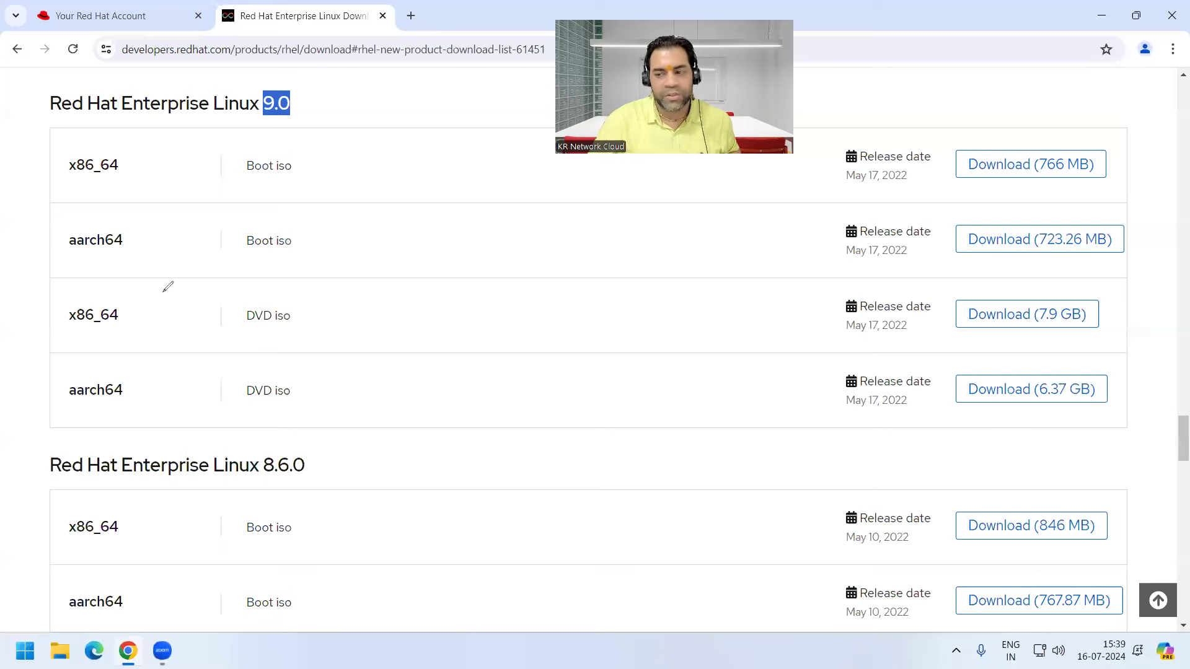
Step: Circle the x86_64 DVD iso row and its 7.9 GB download, and tick it
left_click_drag(95, 410, 155, 407)
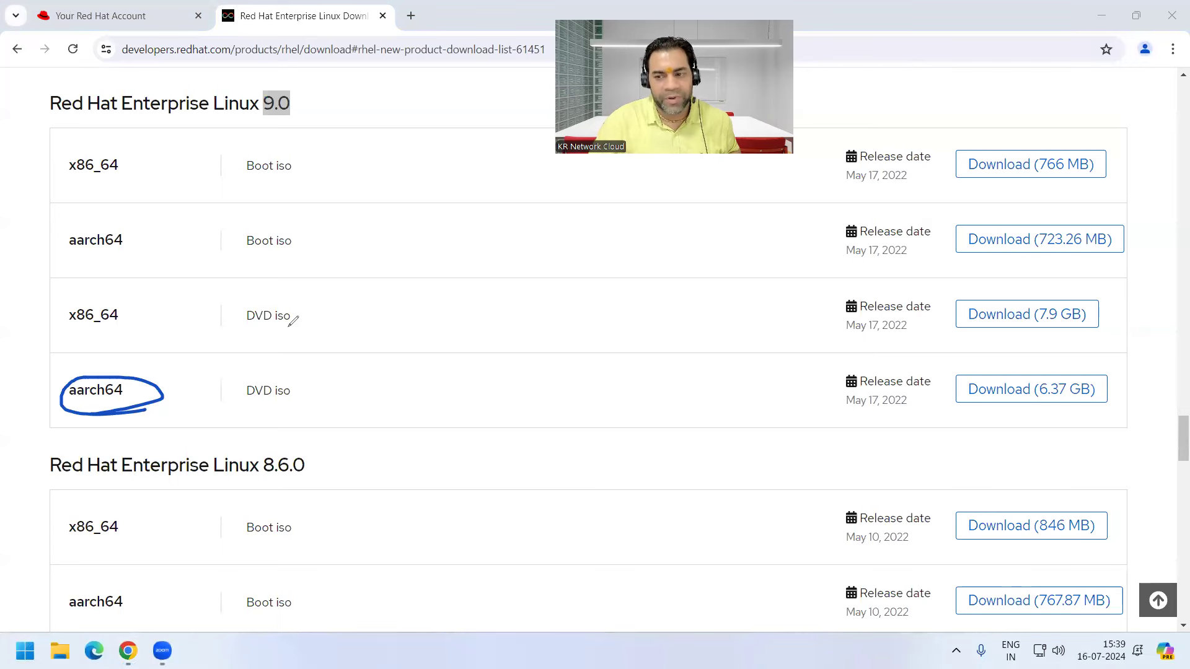
left_click_drag(985, 330, 1013, 332)
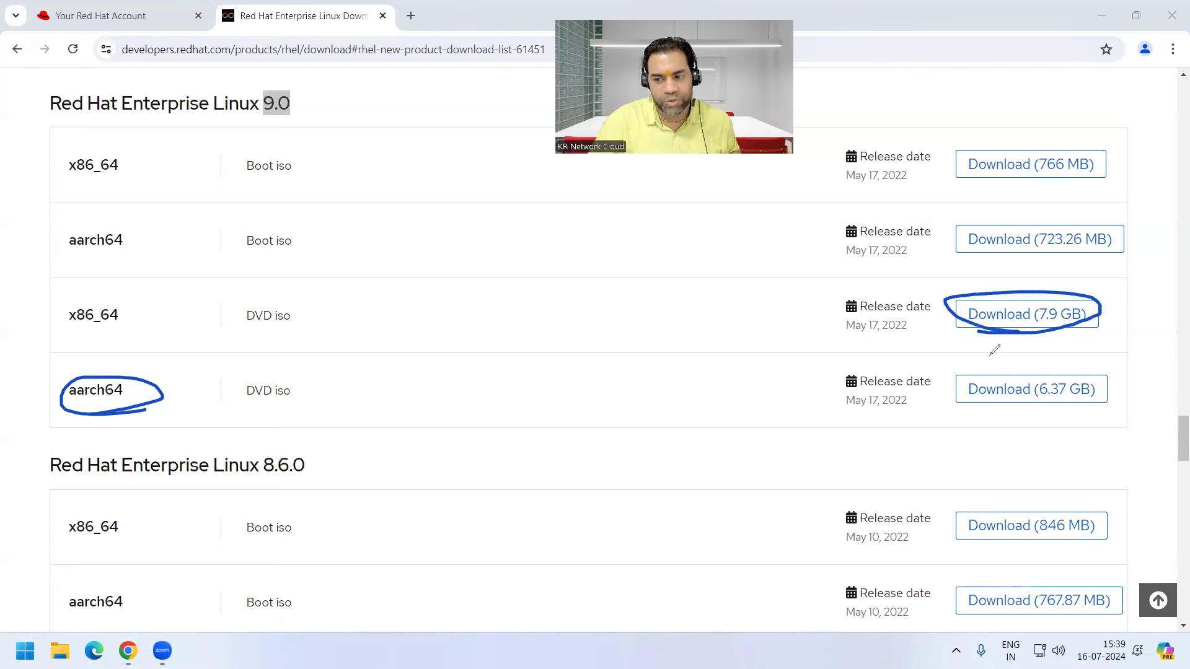
left_click_drag(83, 334, 165, 299)
left_click_drag(87, 293, 119, 330)
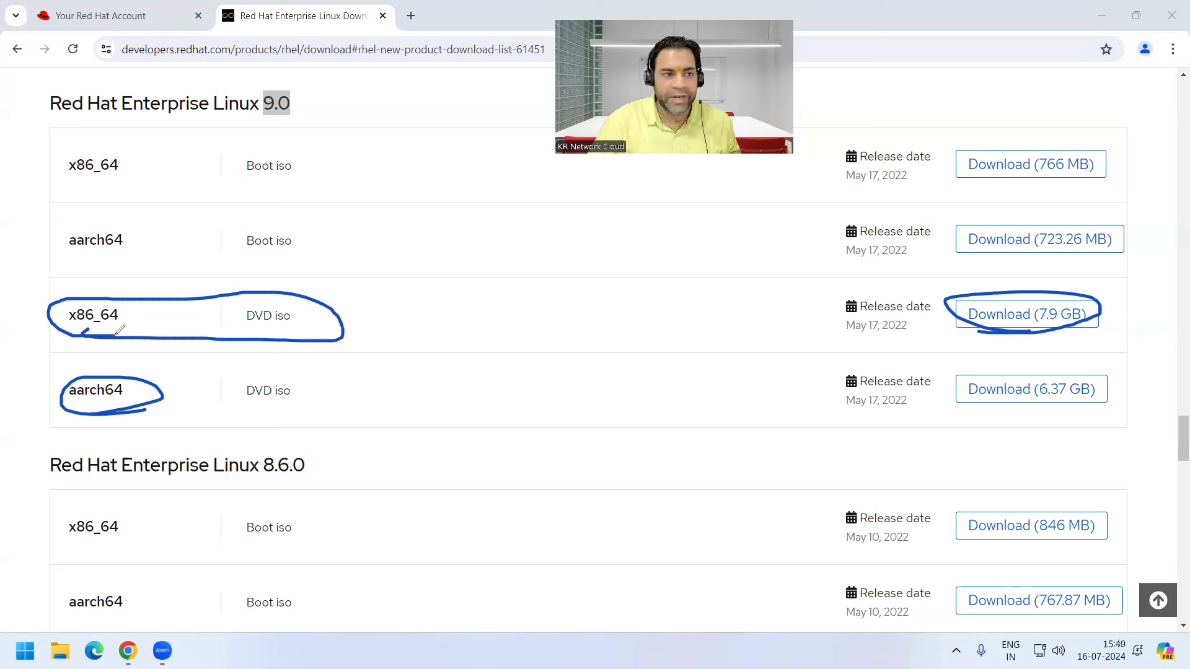
left_click_drag(397, 310, 557, 246)
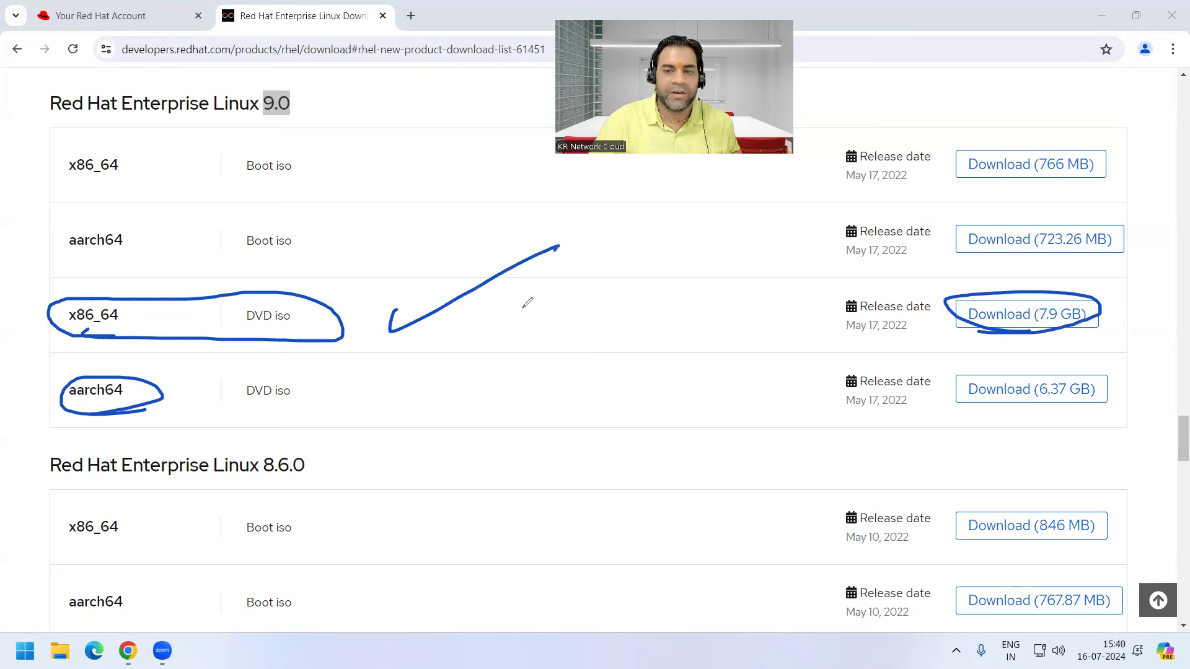
Step: Cross out the Boot iso rows and top labels with the screen pen
left_click_drag(309, 134, 380, 246)
left_click_drag(363, 141, 277, 276)
left_click_drag(183, 154, 313, 251)
left_click_drag(271, 151, 224, 227)
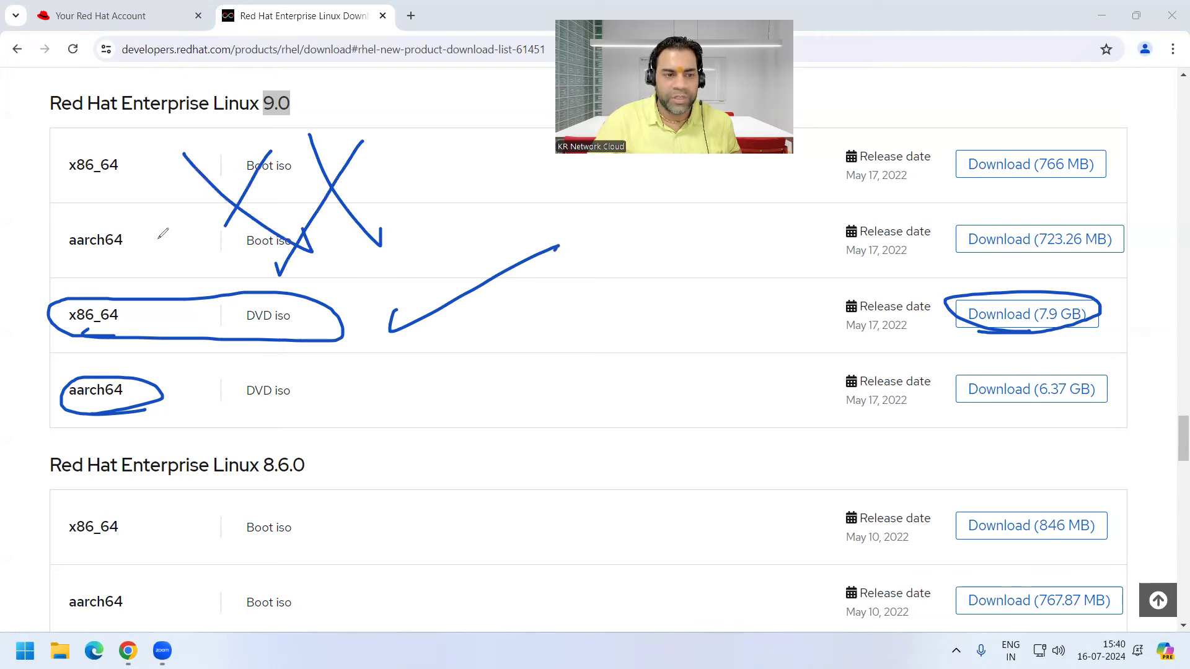
left_click_drag(182, 268, 224, 226)
left_click_drag(76, 186, 135, 223)
left_click_drag(116, 158, 74, 257)
left_click_drag(357, 306, 424, 262)
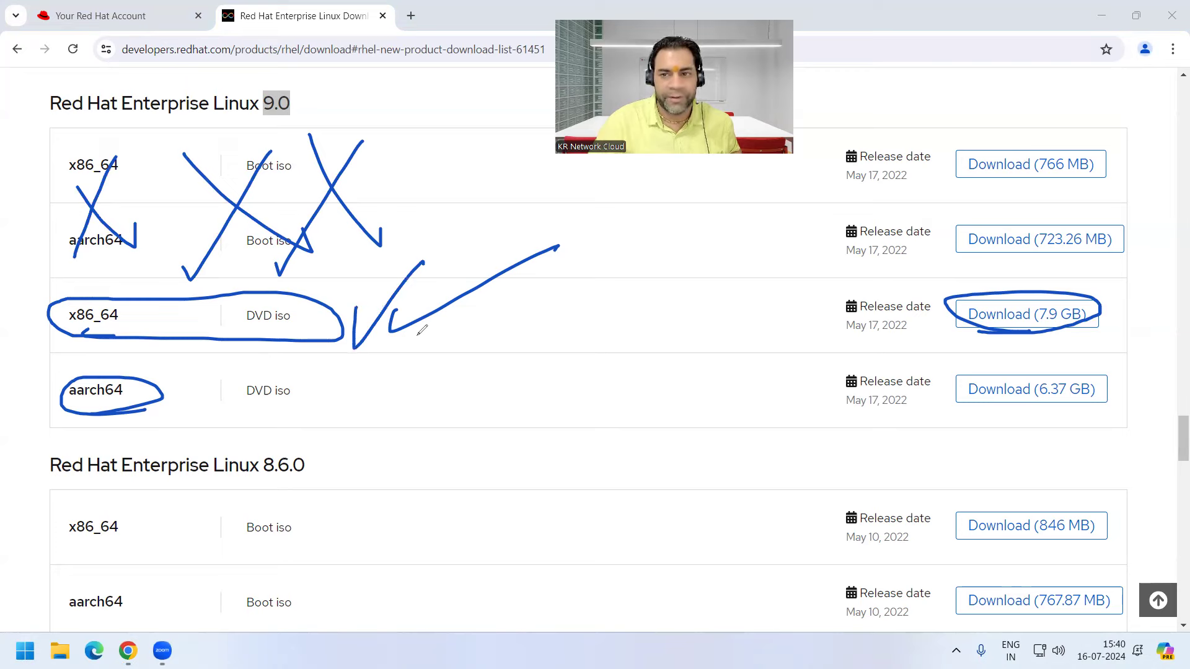
Step: Start the 10.32 GB download of the RHEL 9.4 x86_64 DVD iso
scroll(502, 389, "up", 10)
scroll(503, 388, "up", 2)
scroll(502, 388, "up", 6)
scroll(502, 389, "up", 6)
scroll(463, 388, "down", 3)
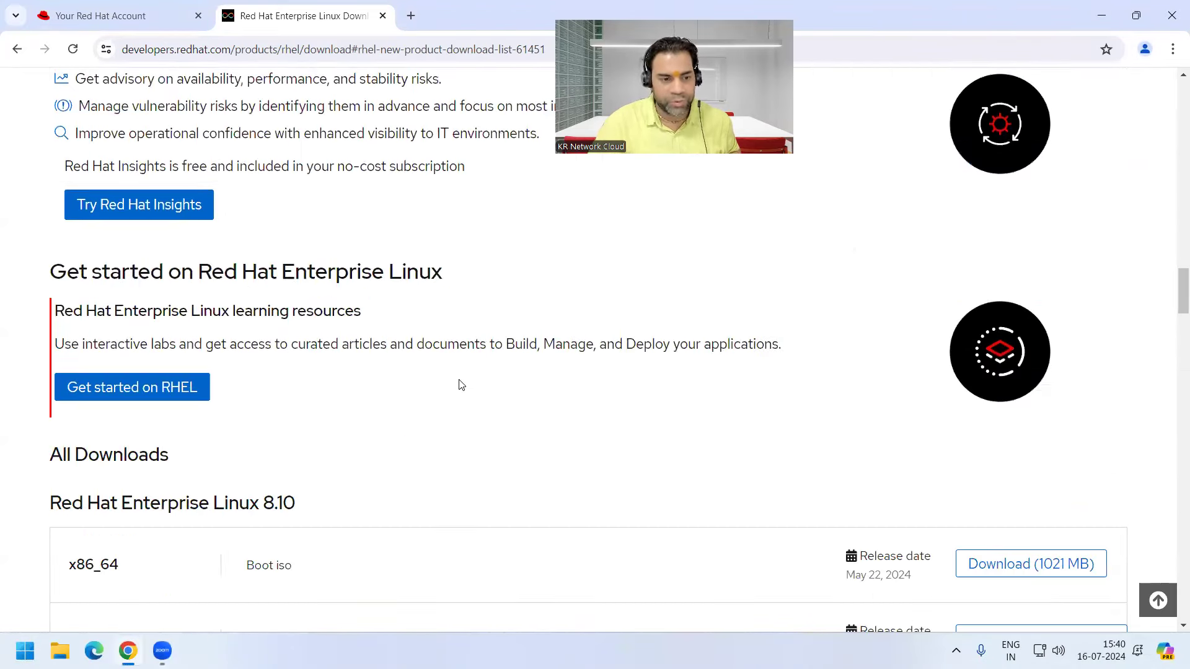
scroll(460, 385, "down", 5)
scroll(432, 399, "down", 2)
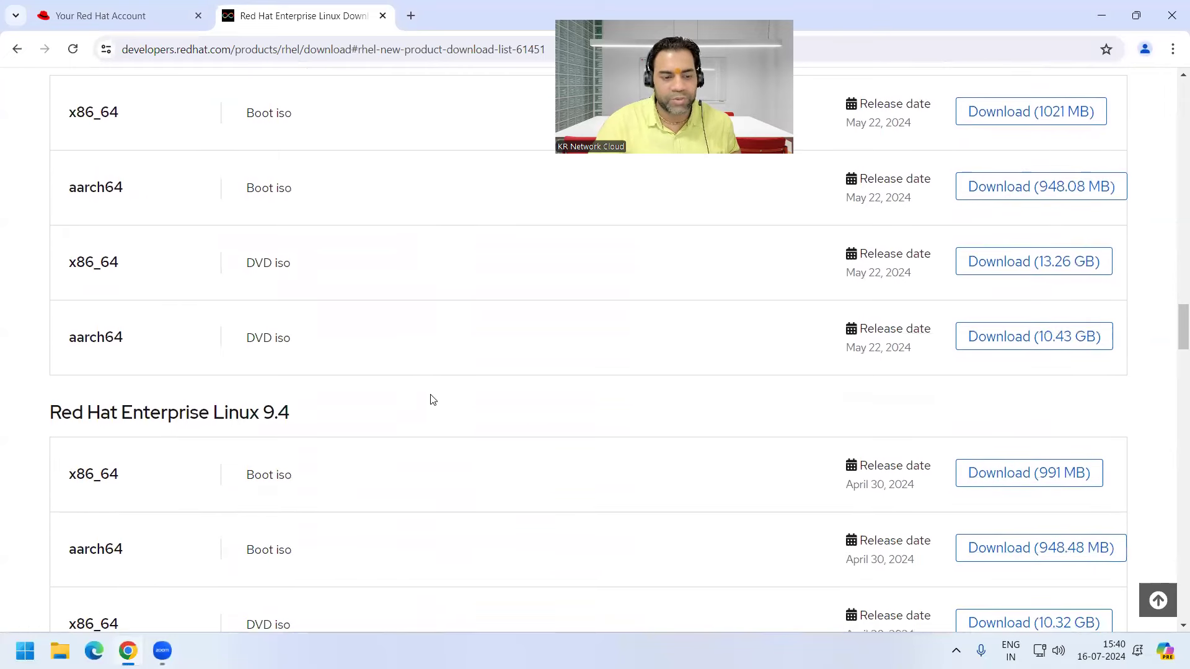
scroll(432, 399, "down", 2)
scroll(218, 405, "down", 2)
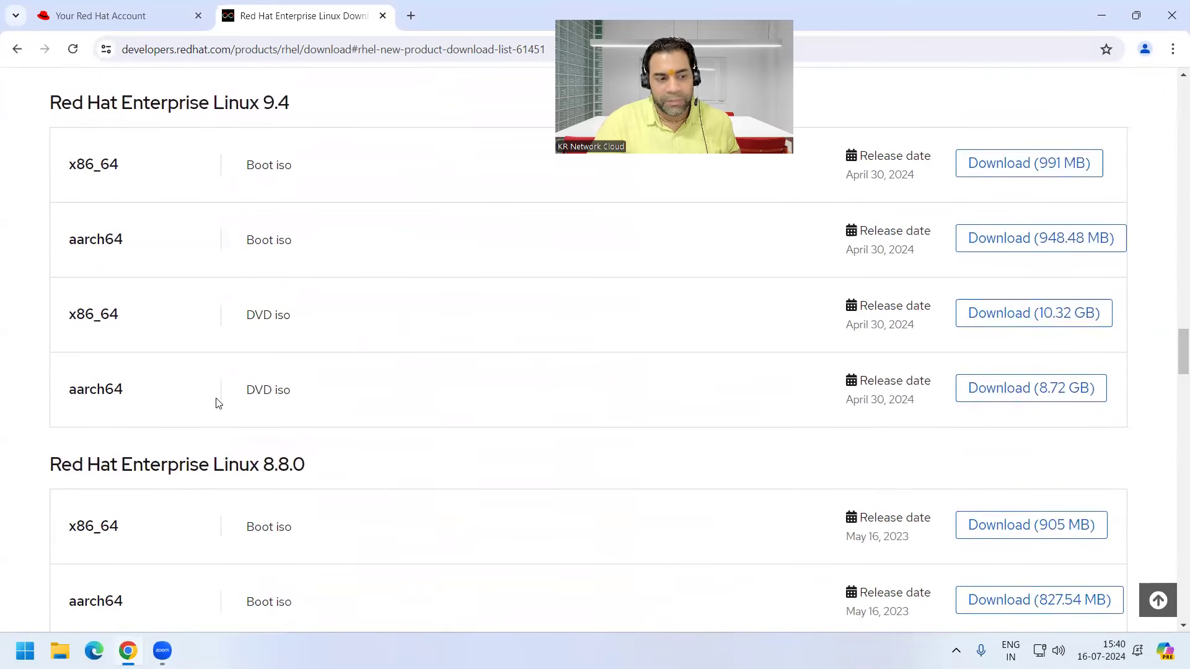
left_click_drag(70, 316, 282, 317)
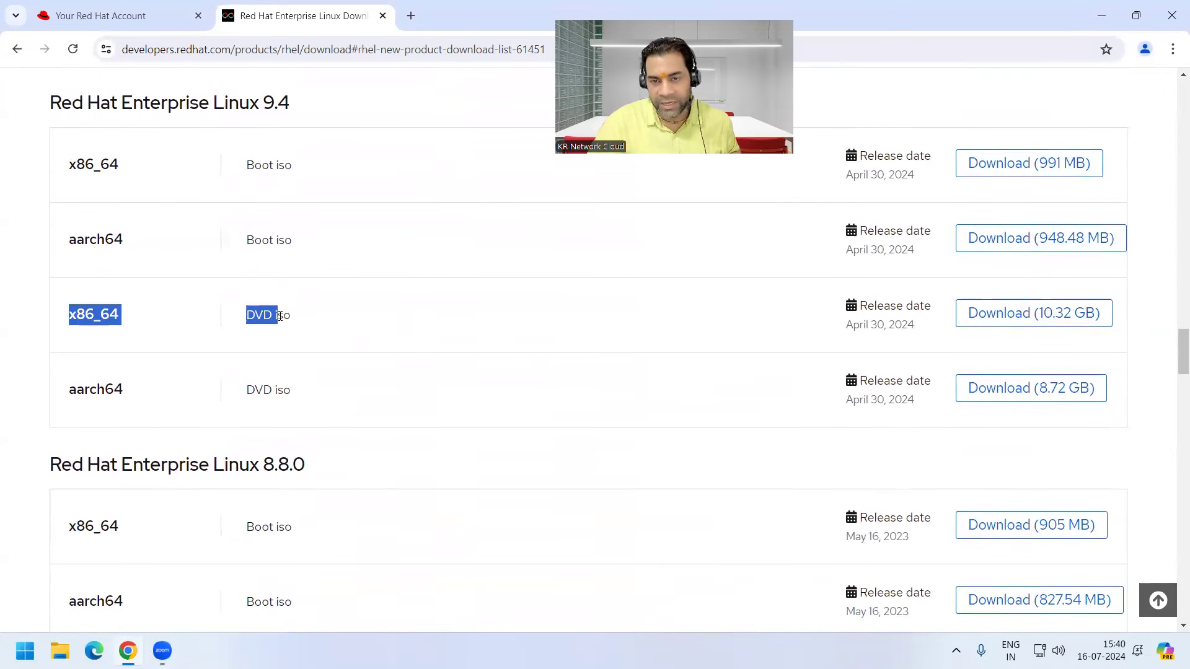
left_click(372, 323)
left_click(1017, 313)
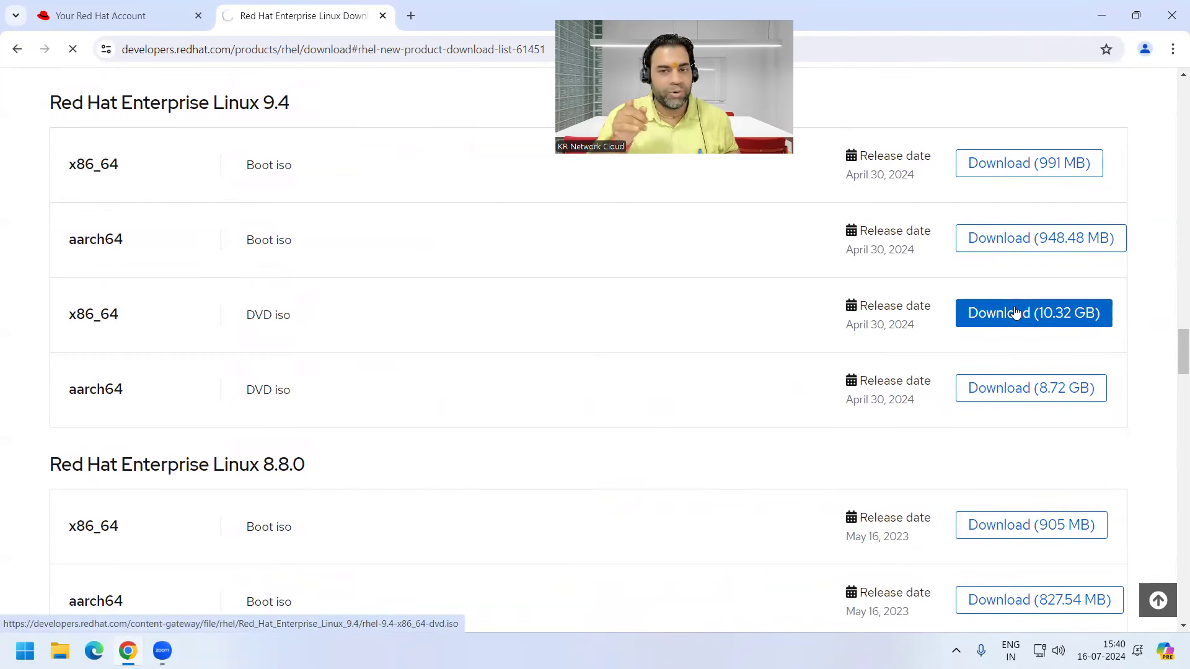
Step: Check the ISO download's progress in the downloads panel, then minimize Chrome
left_click(155, 20)
left_click(321, 20)
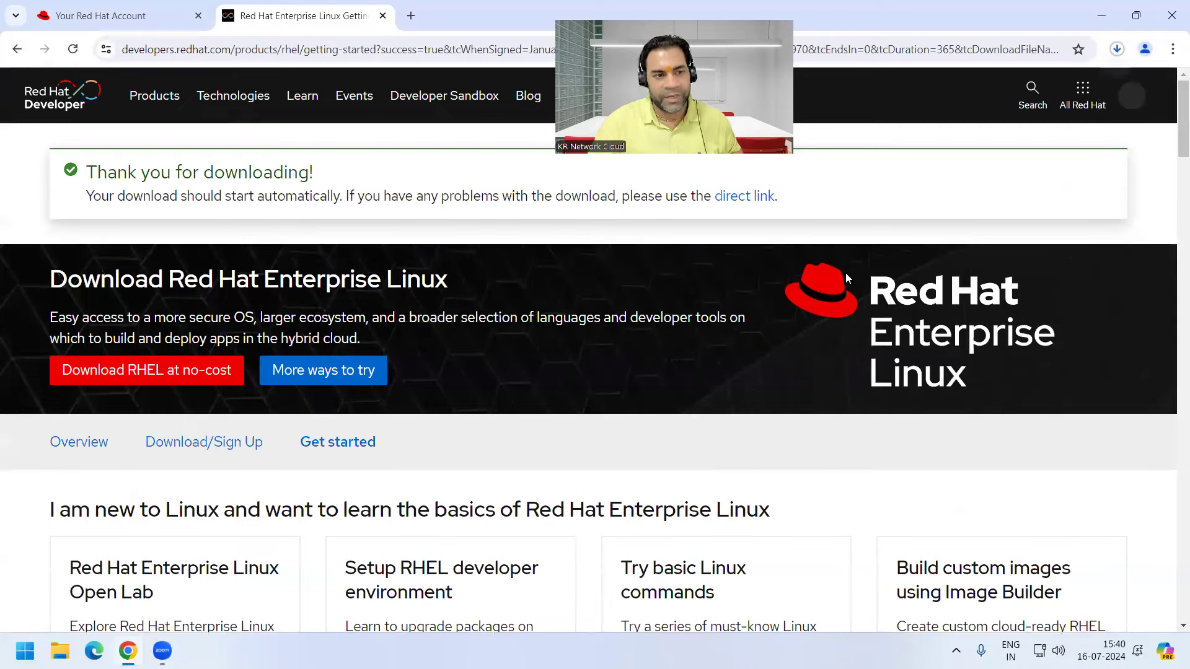
left_click(1117, 49)
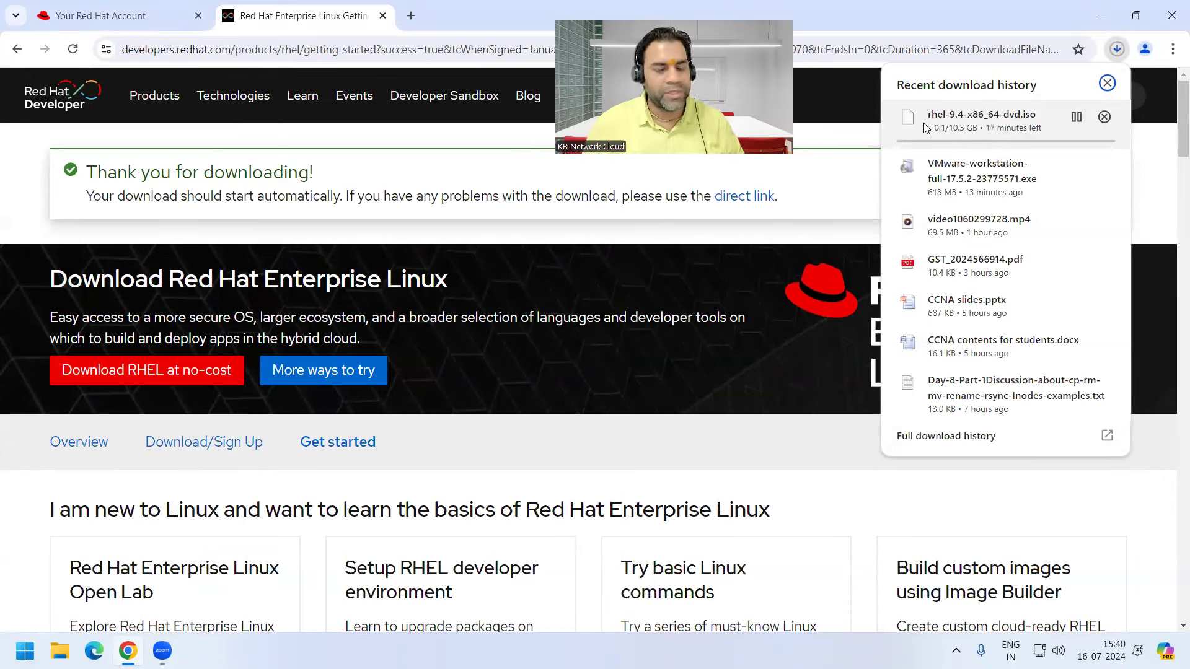
left_click(1102, 16)
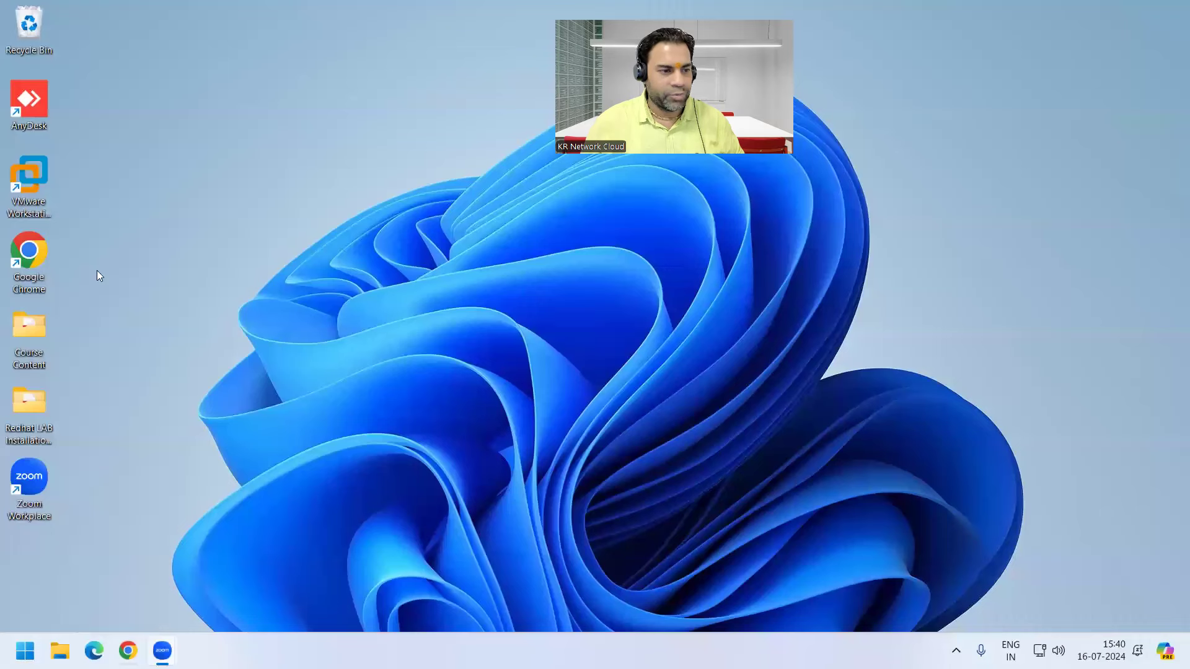
left_click_drag(45, 202, 373, 209)
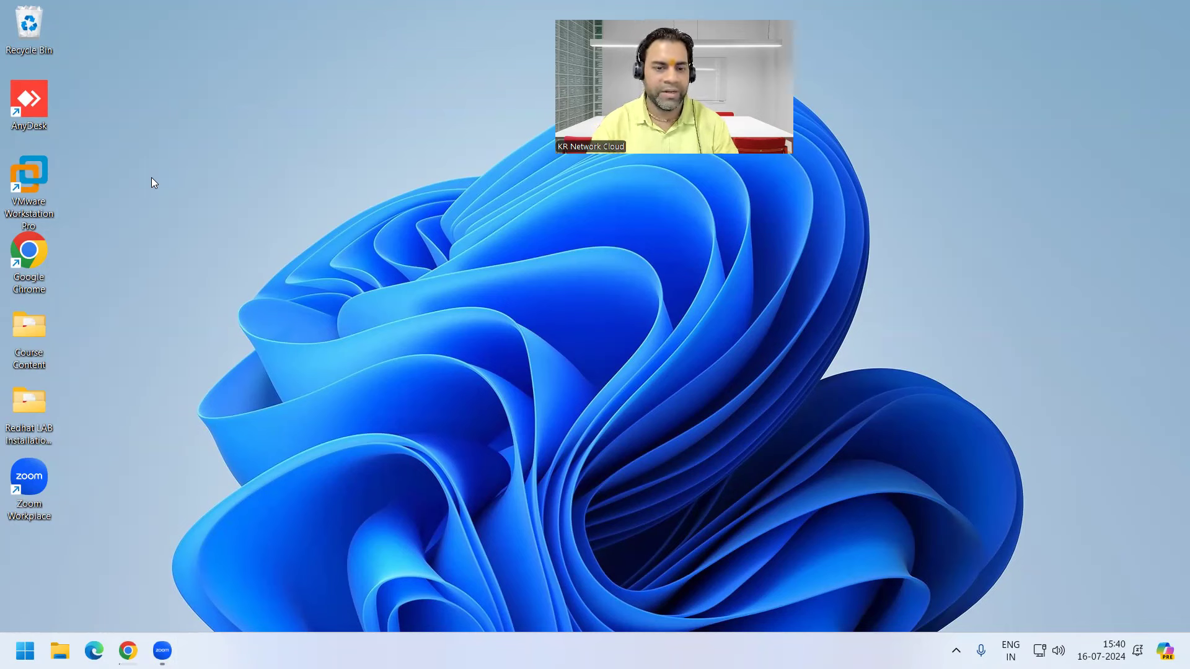
right_click(327, 186)
left_click(396, 233)
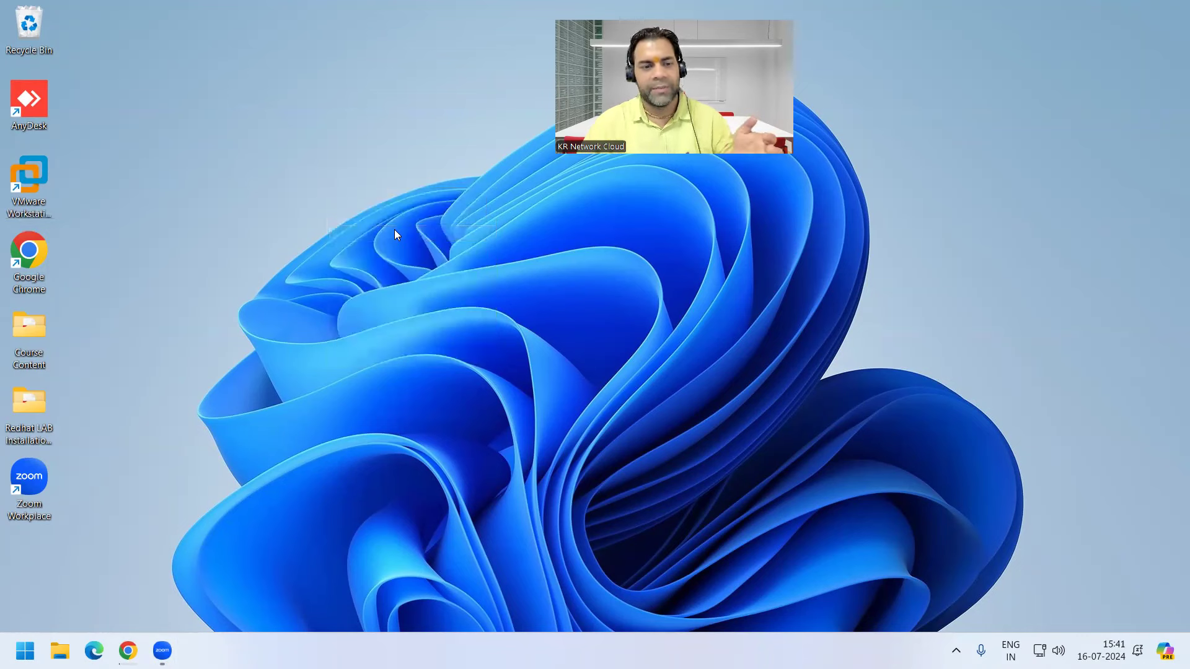
right_click(382, 205)
left_click(477, 256)
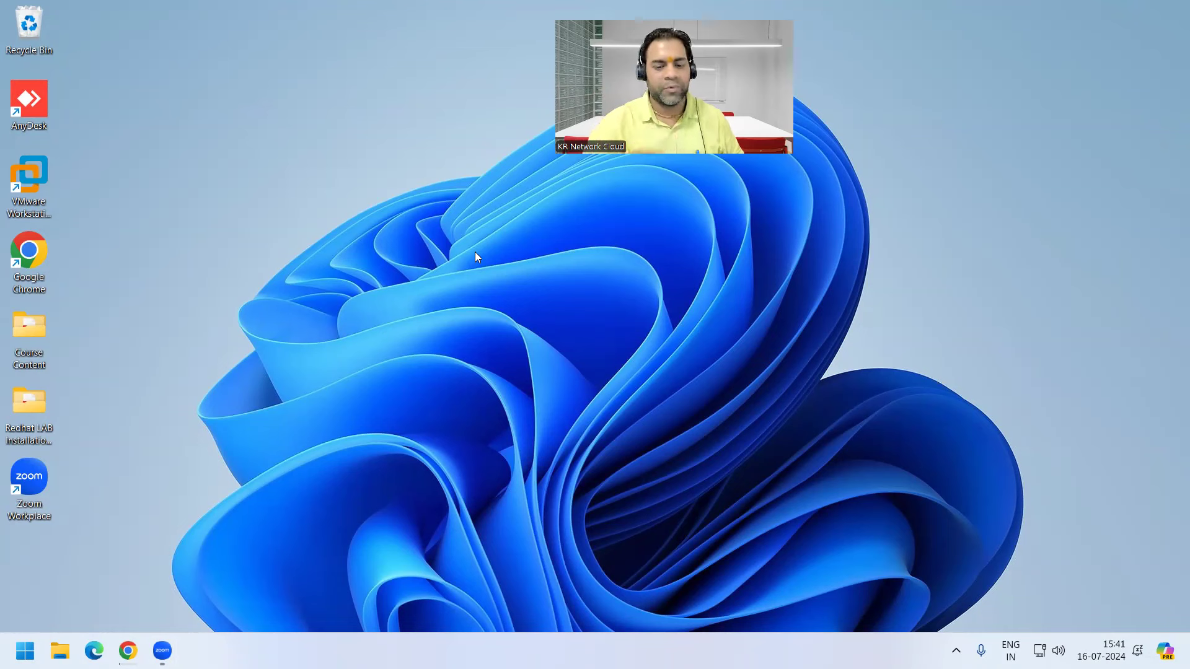
right_click(310, 141)
left_click(399, 186)
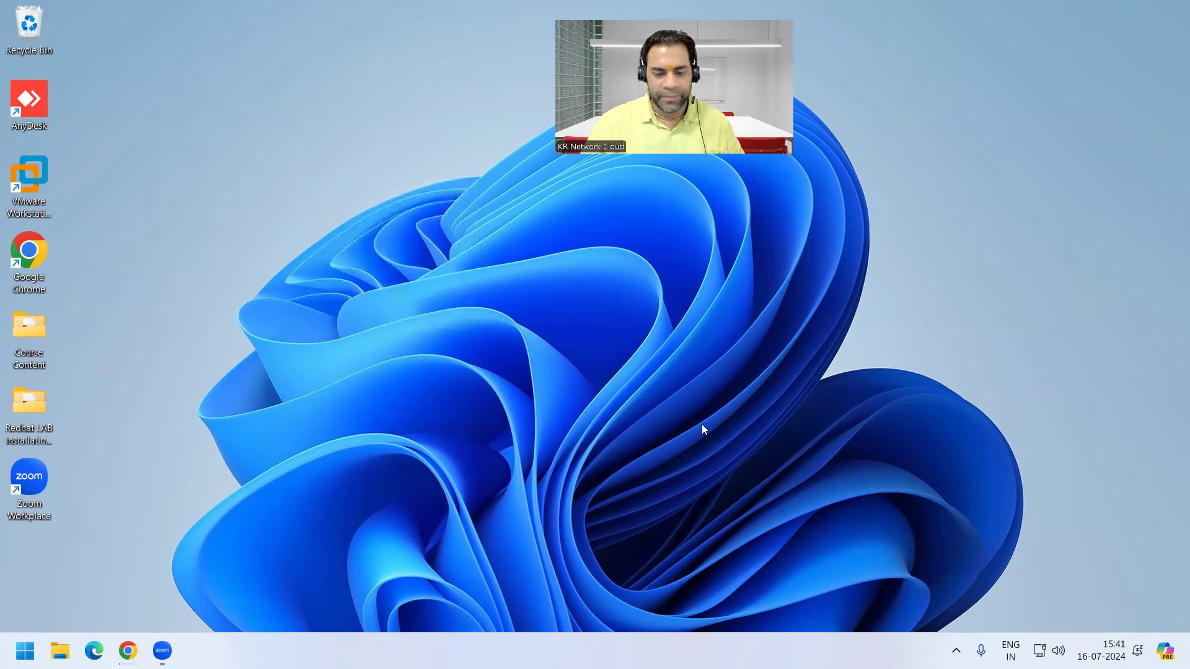